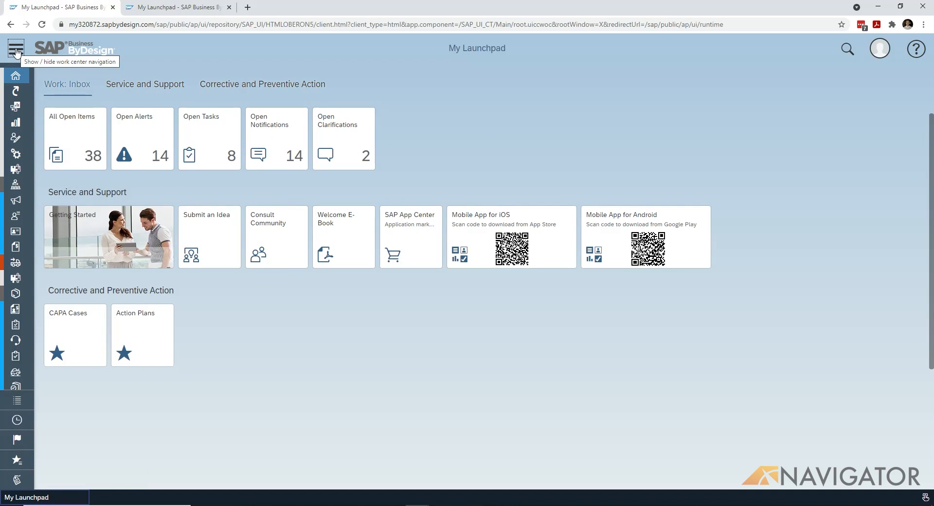
Start a new purchase order and assign AMS Inc. (S100200) as its supplier
{"action": "left_click", "coordinate": [16, 50]}
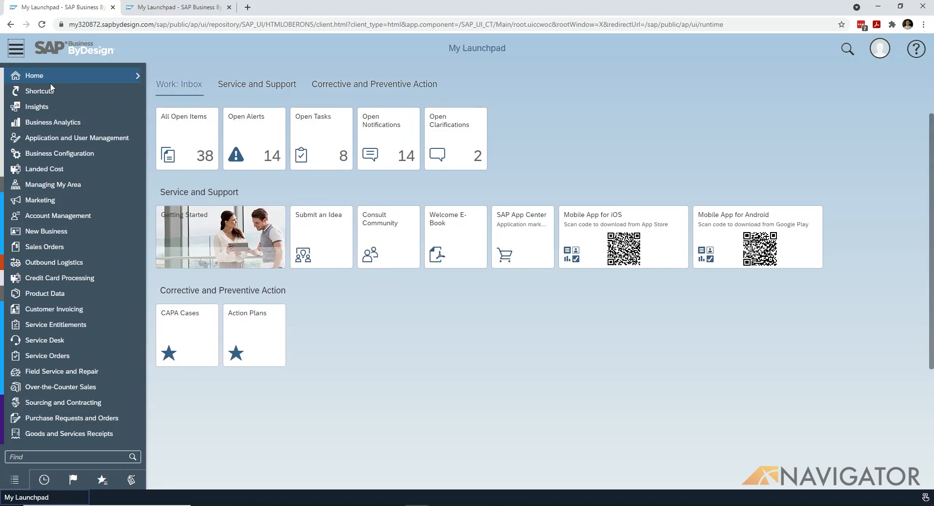
{"action": "left_click", "coordinate": [86, 170]}
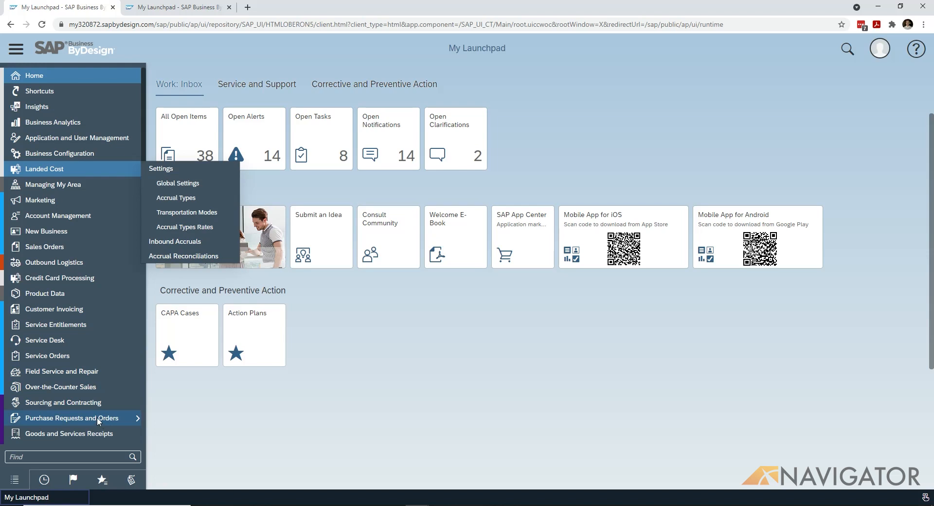
{"action": "mouse_move", "coordinate": [97, 416]}
{"action": "left_click", "coordinate": [286, 412]}
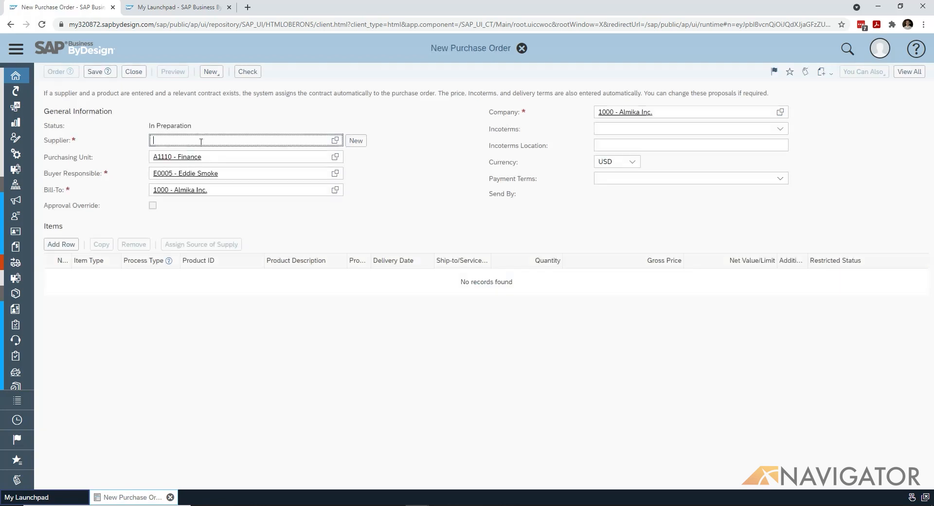
{"action": "type", "text": "ams"}
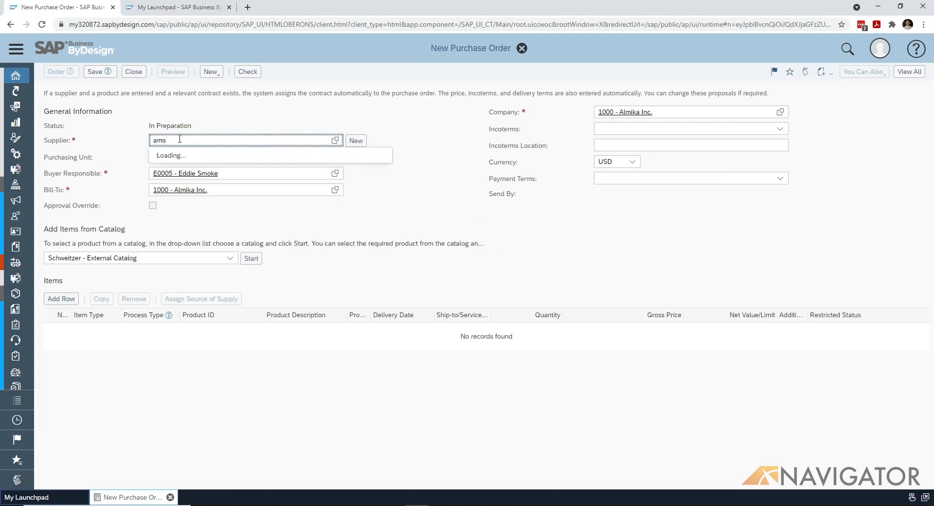
{"action": "left_click", "coordinate": [179, 156]}
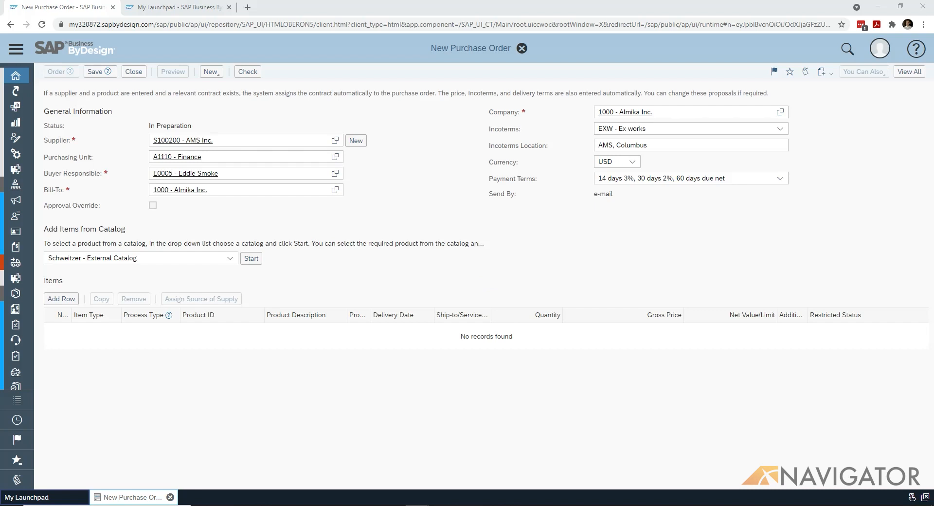
Add two item rows to the purchase order, for products P100401 and P100001
{"action": "left_click", "coordinate": [62, 299]}
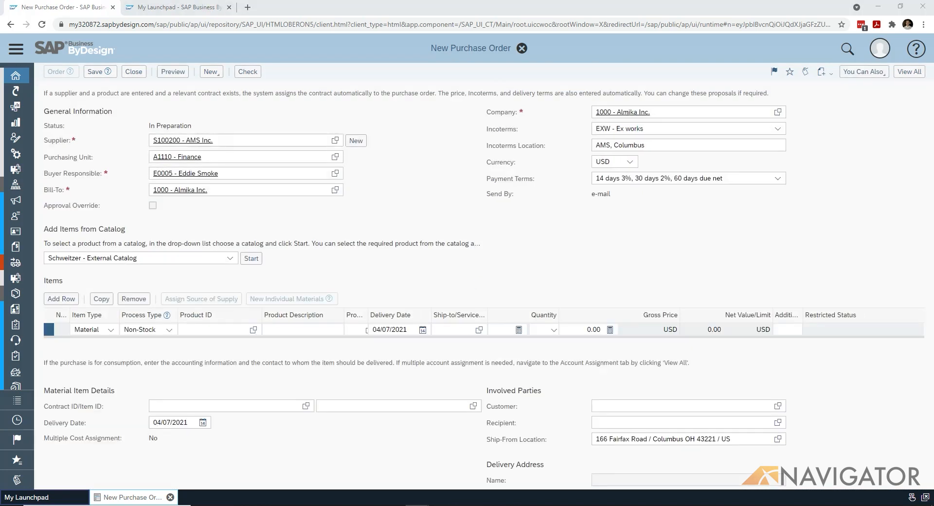
{"action": "left_click", "coordinate": [210, 329]}
{"action": "type", "text": "P100401"}
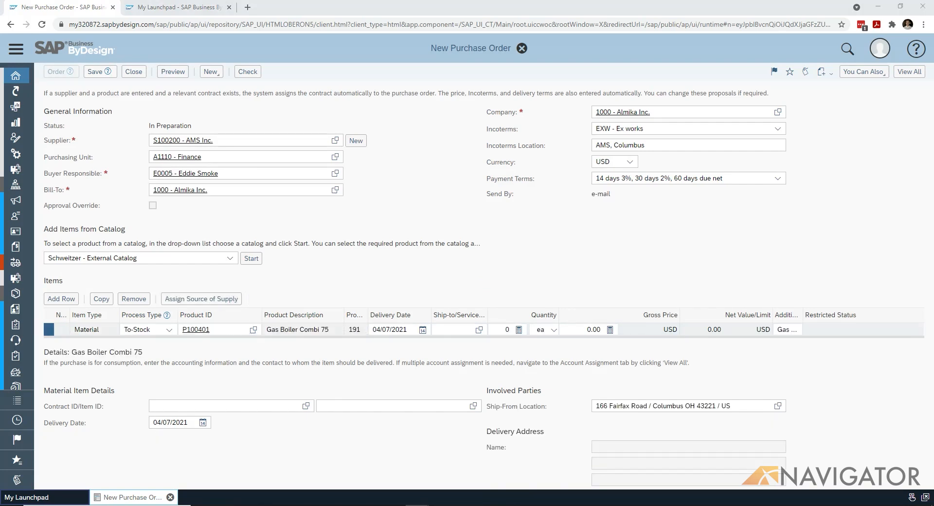
{"action": "left_click", "coordinate": [62, 298]}
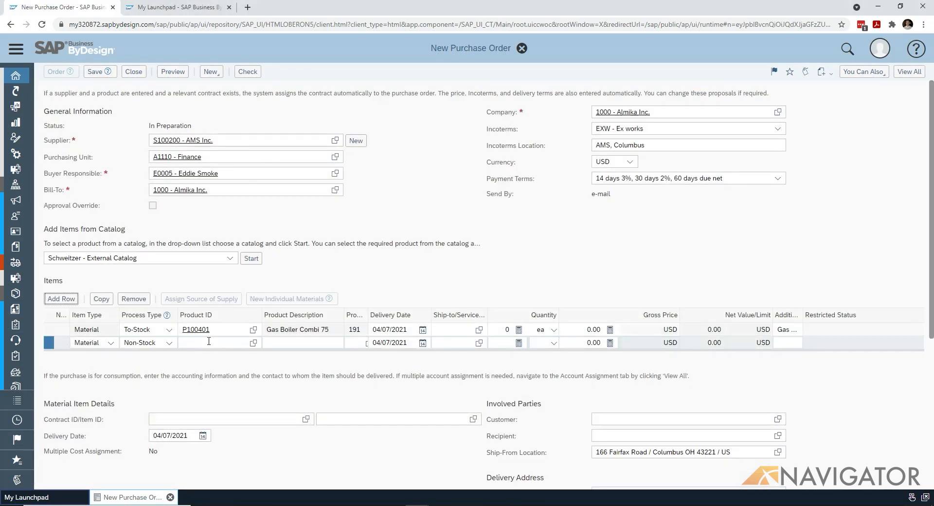
{"action": "left_click", "coordinate": [209, 342]}
{"action": "type", "text": "P100001"}
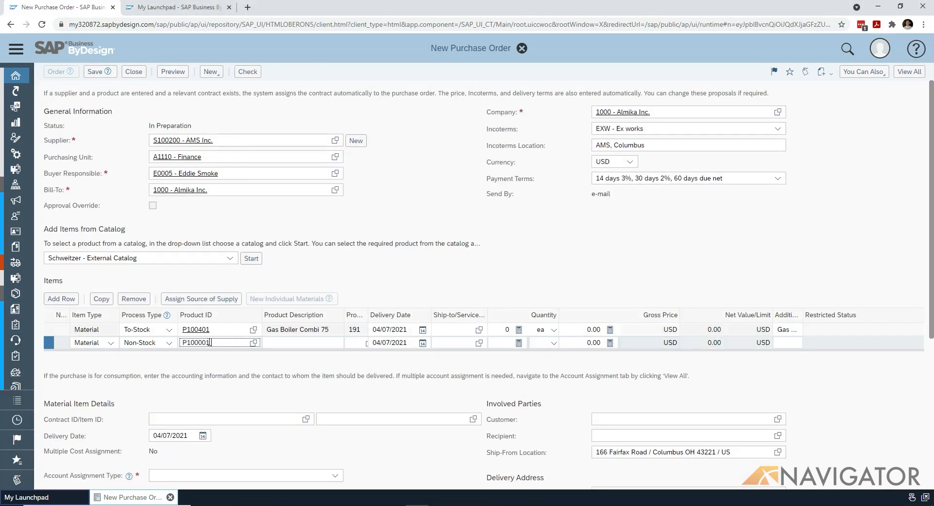
{"action": "key", "text": "Tab"}
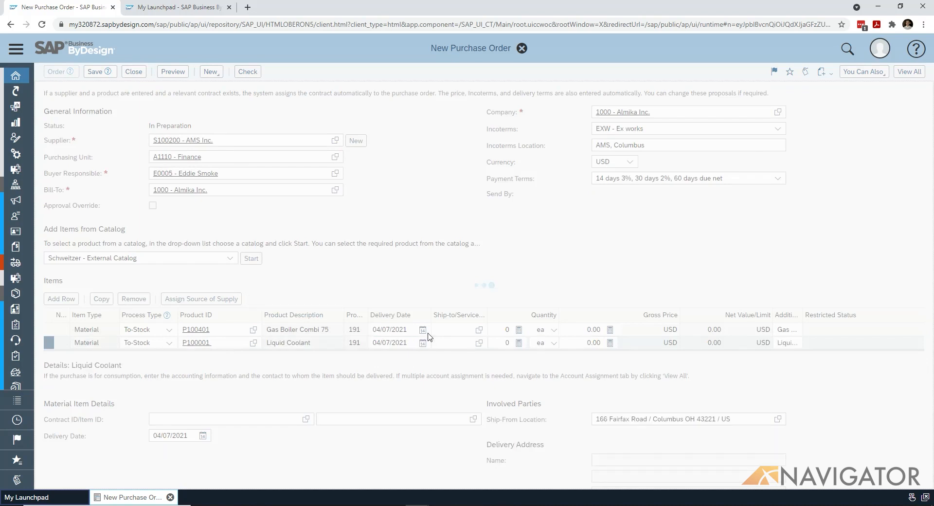
Set the ship-to location of both the Gas Boiler Combi 75 and Liquid Coolant items to P1100
{"action": "left_click", "coordinate": [451, 329]}
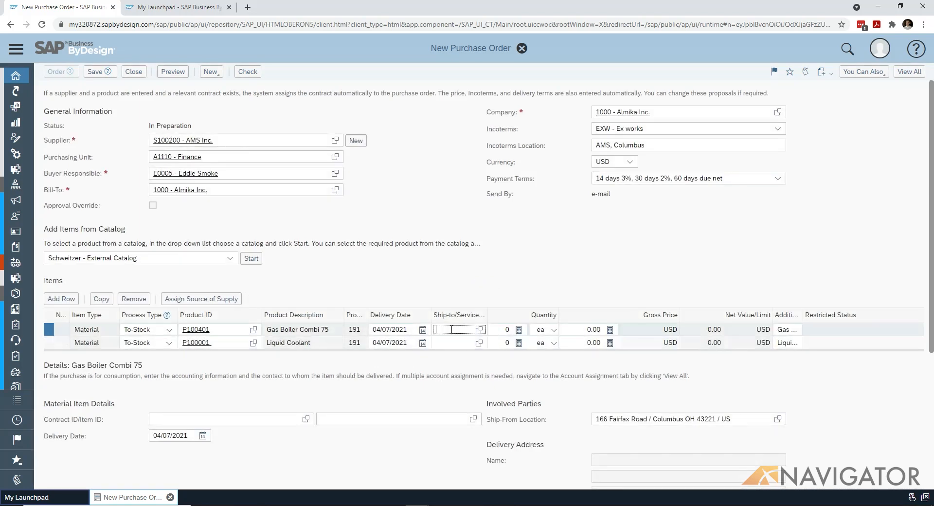
{"action": "type", "text": "p1100"}
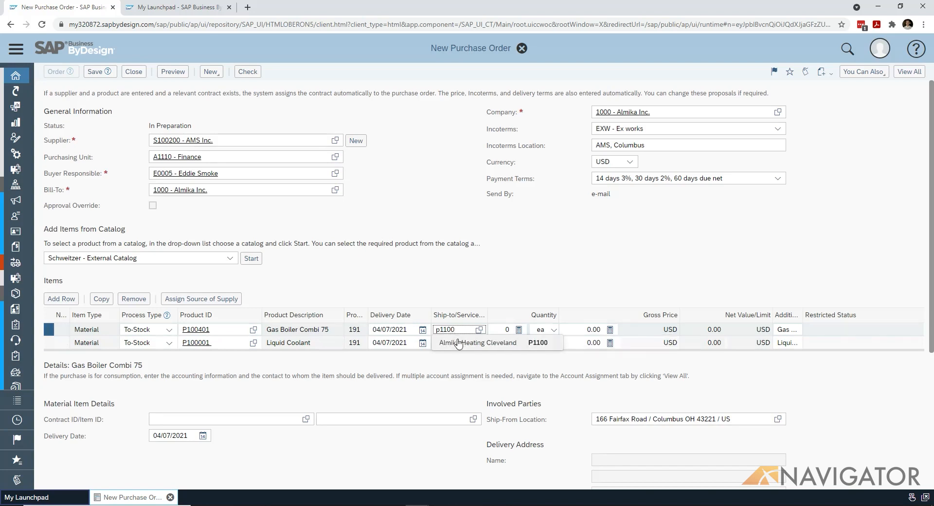
{"action": "left_click", "coordinate": [460, 343]}
{"action": "type", "text": "p"}
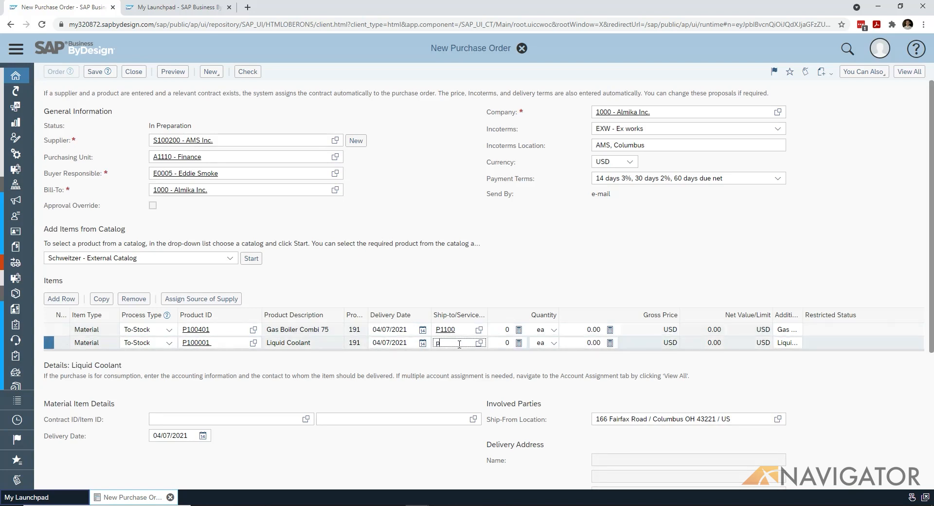
{"action": "type", "text": "1100"}
Set the quantity to 40 for the Gas Boiler Combi 75 and 20 for the Liquid Coolant
{"action": "left_click", "coordinate": [507, 329]}
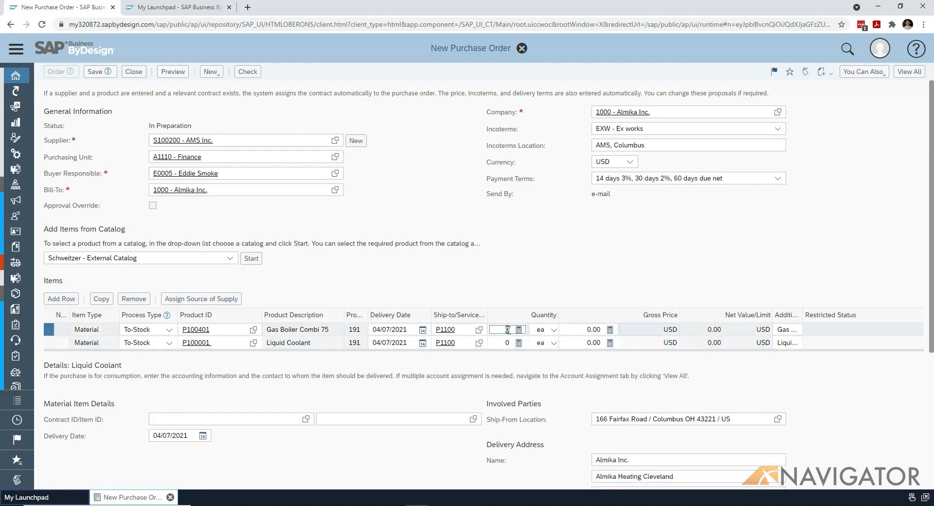
{"action": "type", "text": "40"}
{"action": "left_click", "coordinate": [506, 342]}
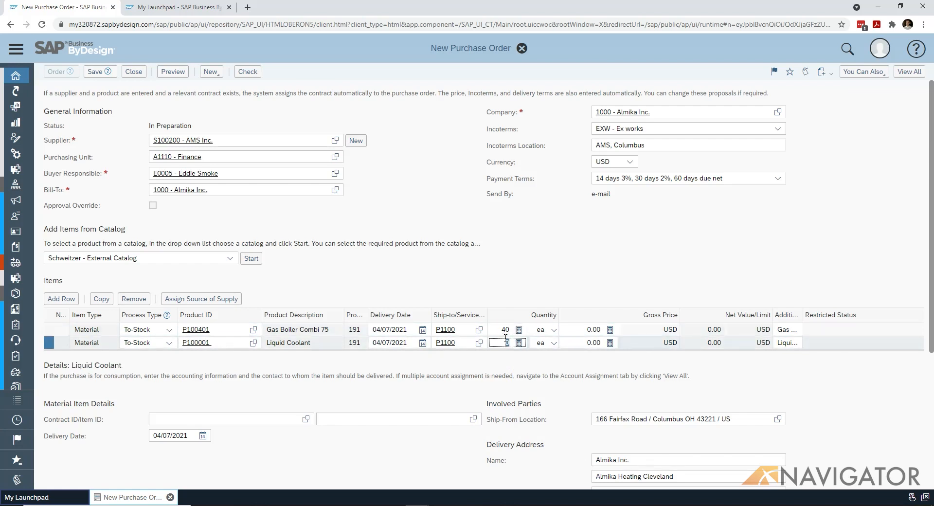
{"action": "type", "text": "20"}
Set the gross price to 100.00 USD for the Gas Boiler Combi 75 and 50.00 USD for the Liquid Coolant
{"action": "left_click", "coordinate": [588, 329]}
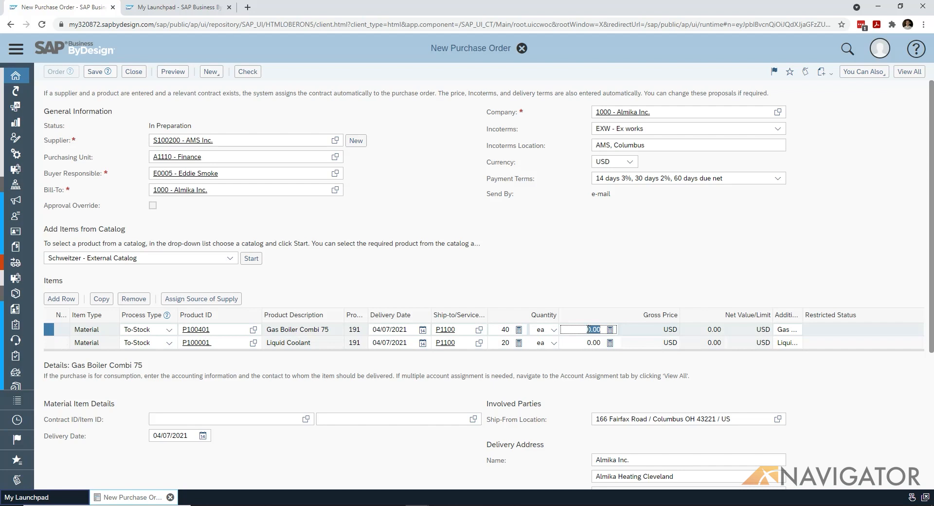
{"action": "type", "text": "100.00"}
{"action": "left_click", "coordinate": [595, 343]}
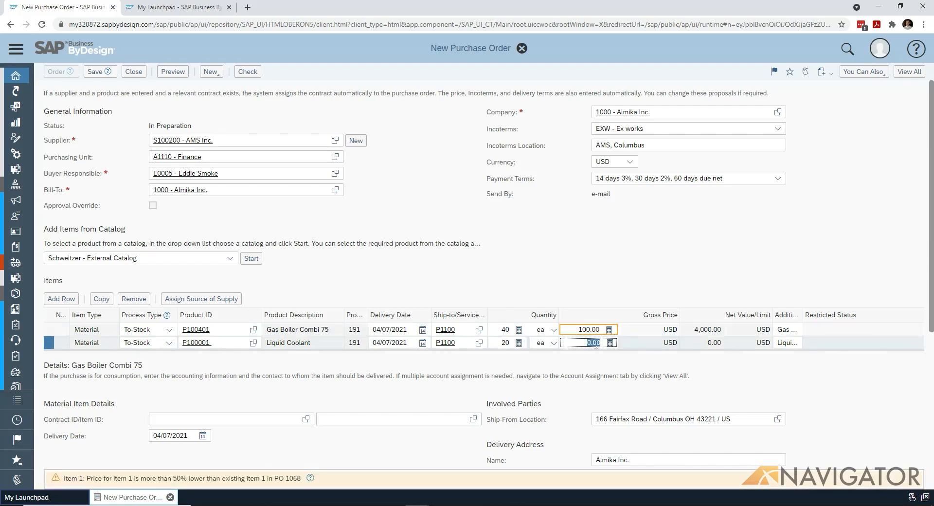
{"action": "type", "text": "50.00"}
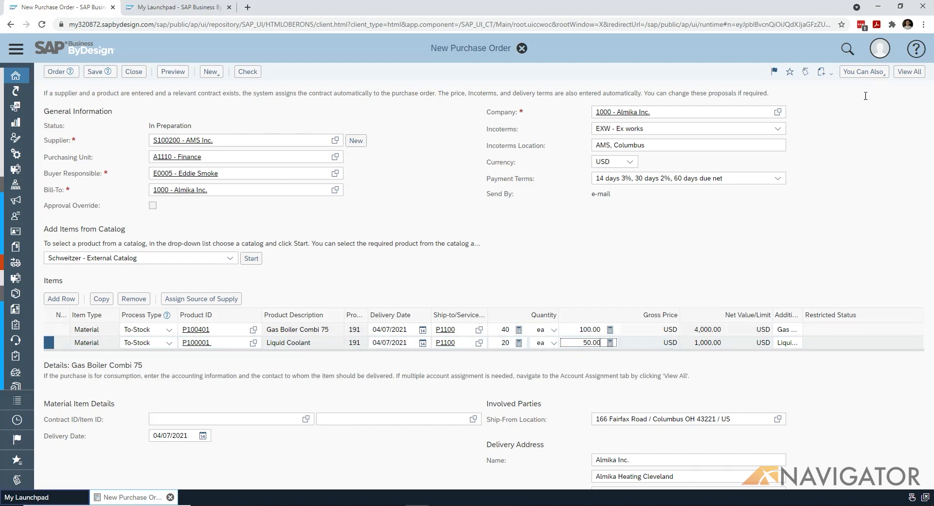
Open the full details of the purchase order and show its accruals
{"action": "left_click", "coordinate": [907, 75]}
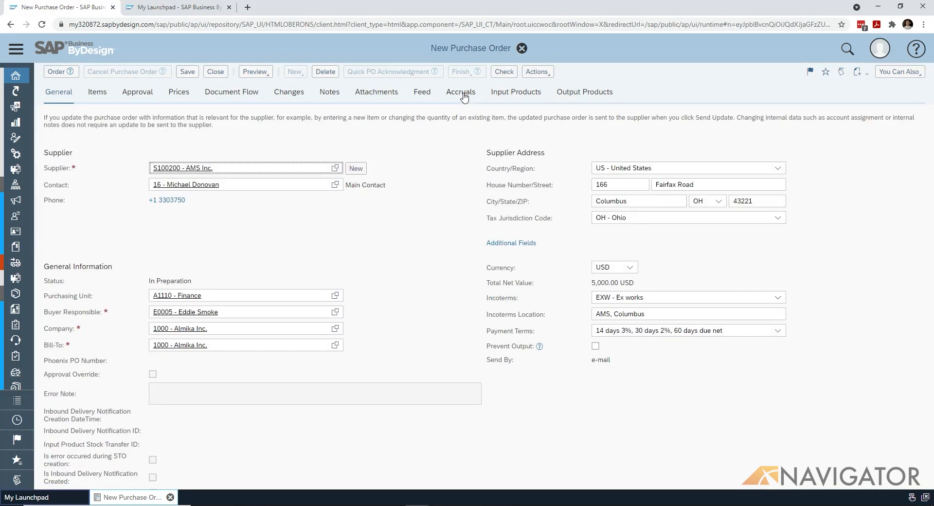
{"action": "left_click", "coordinate": [461, 92]}
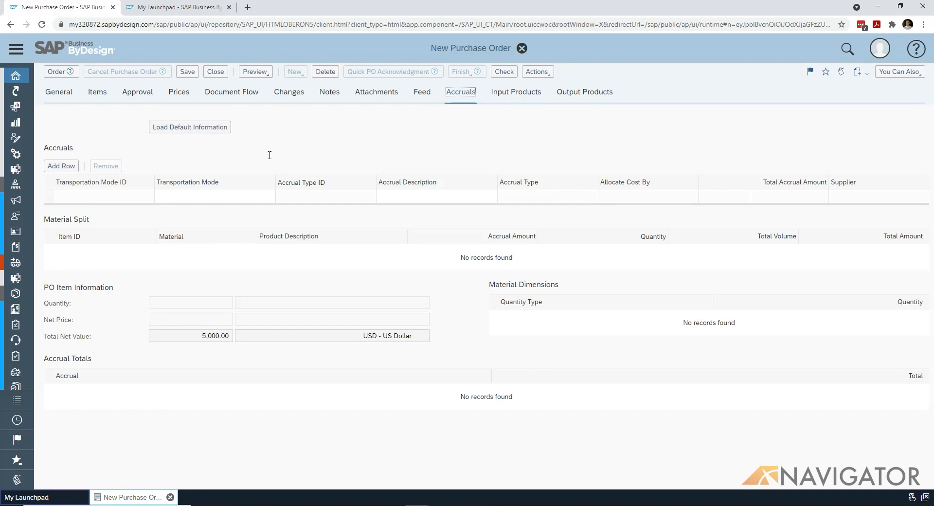
In the second browser session, open the Landed Cost accrual type rates and examine the Truck Freight rate allocated by quantity
{"action": "left_click", "coordinate": [172, 7]}
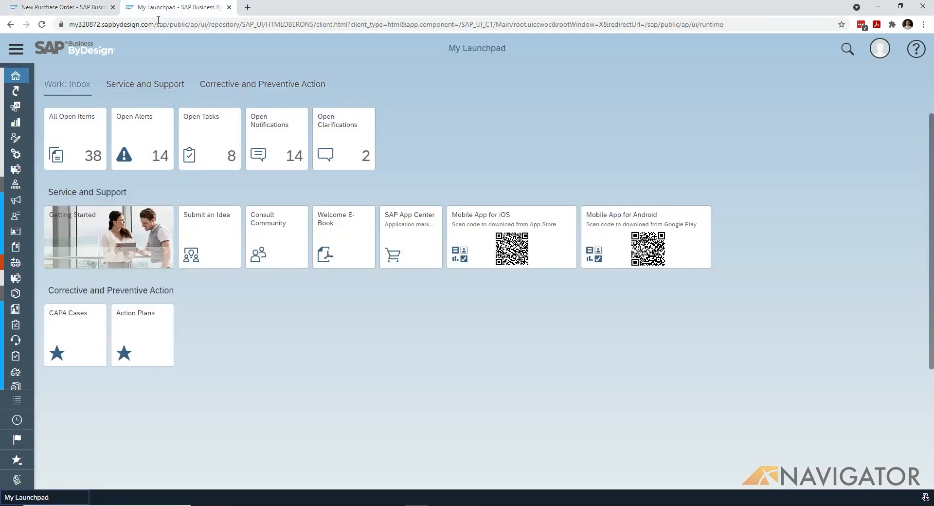
{"action": "left_click", "coordinate": [14, 50]}
{"action": "mouse_move", "coordinate": [85, 169]}
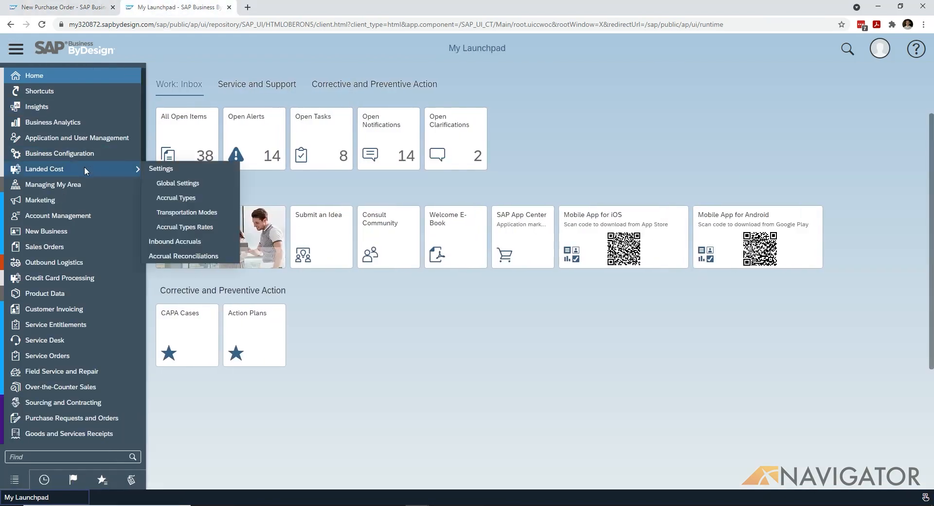
{"action": "left_click", "coordinate": [201, 228]}
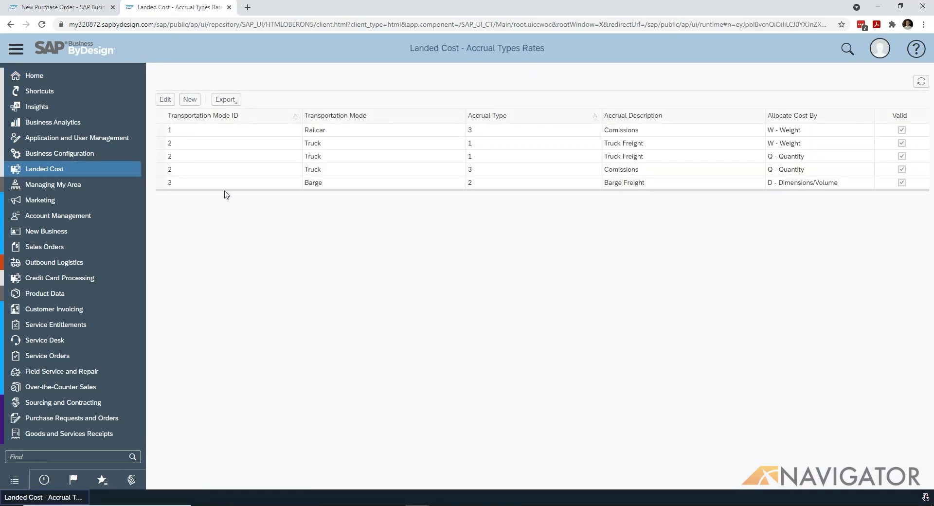
{"action": "left_click", "coordinate": [252, 159]}
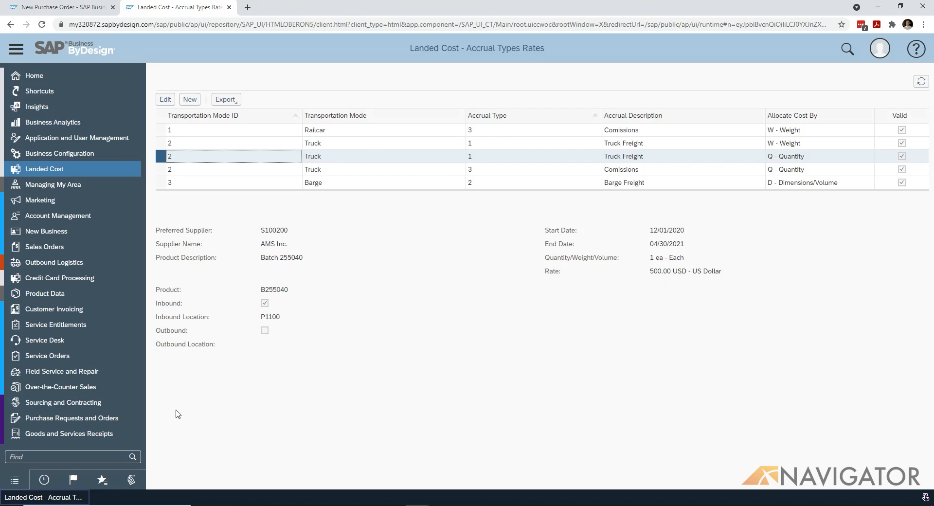
Return to the new purchase order and load the default accrual information
{"action": "left_click", "coordinate": [82, 8]}
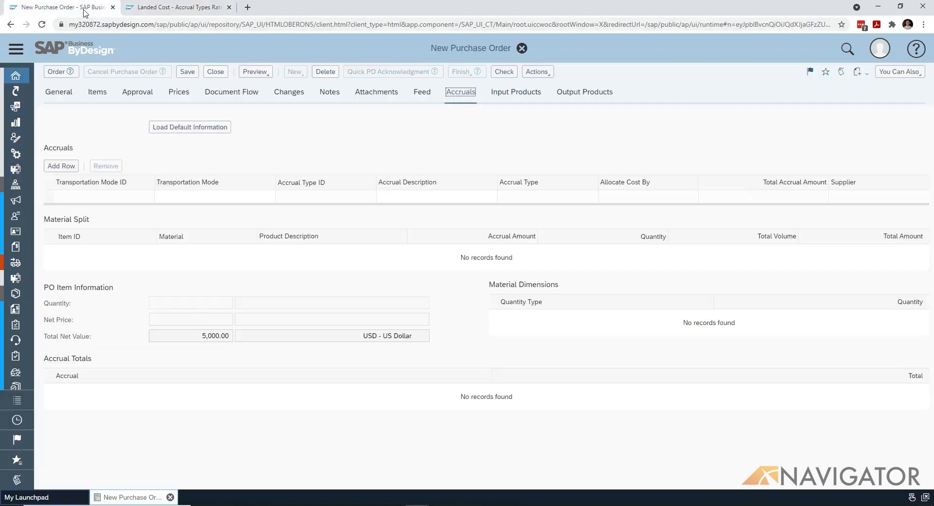
{"action": "left_click", "coordinate": [205, 128]}
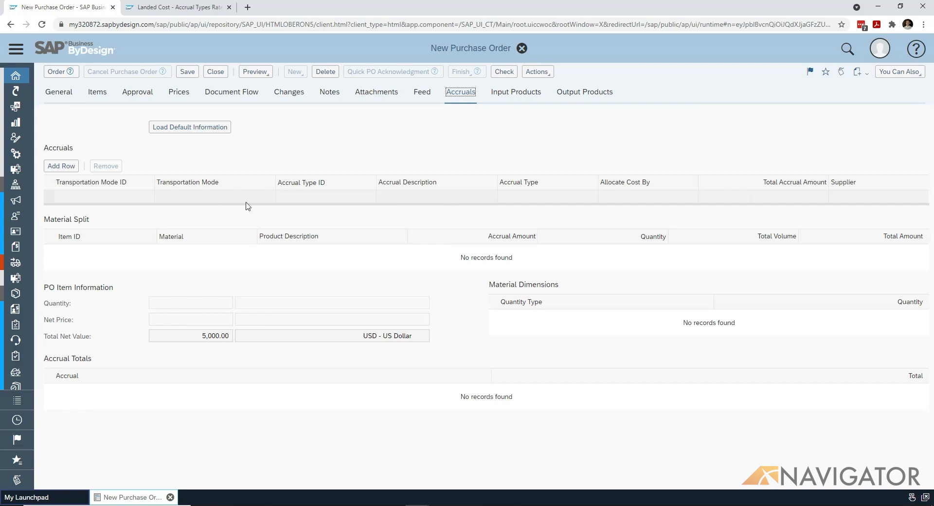
Add an accrual row with transportation mode 2 (Truck) and accrual type 1 (Truck Freight)
{"action": "left_click", "coordinate": [61, 166]}
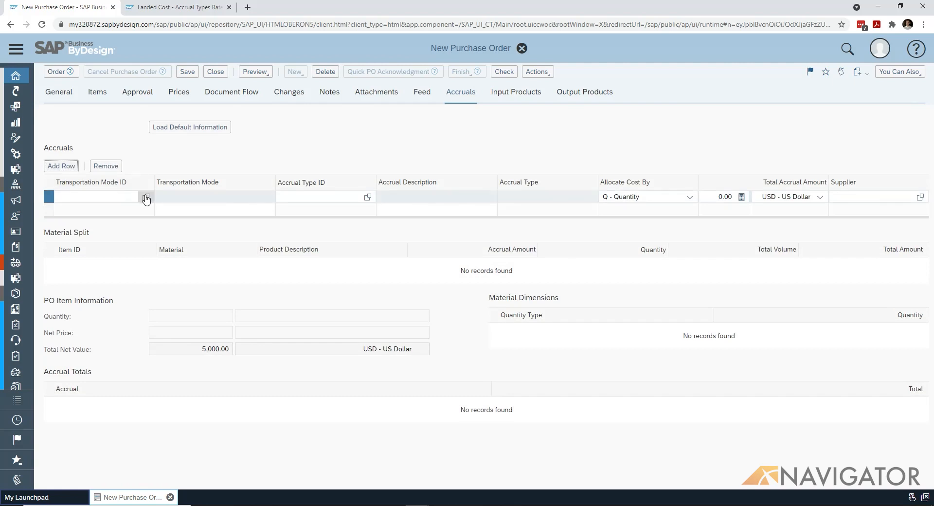
{"action": "left_click", "coordinate": [145, 196]}
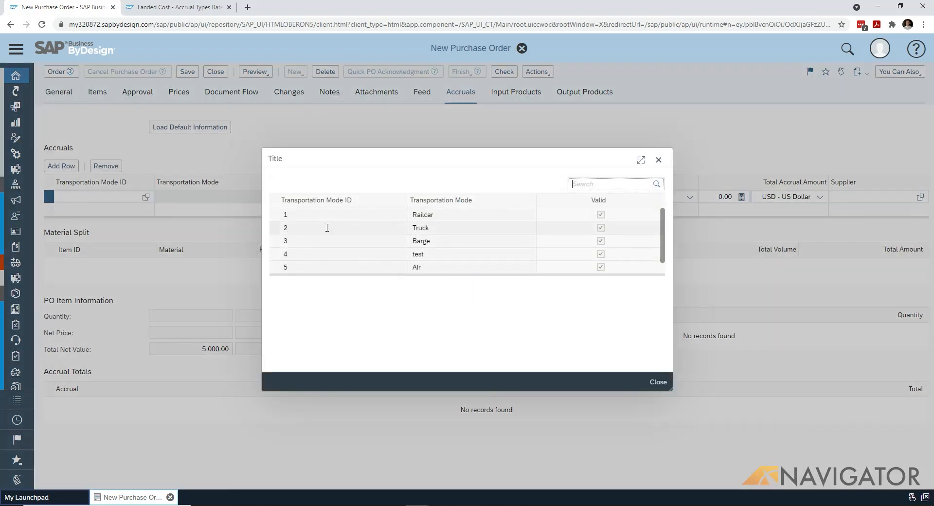
{"action": "left_click", "coordinate": [329, 228]}
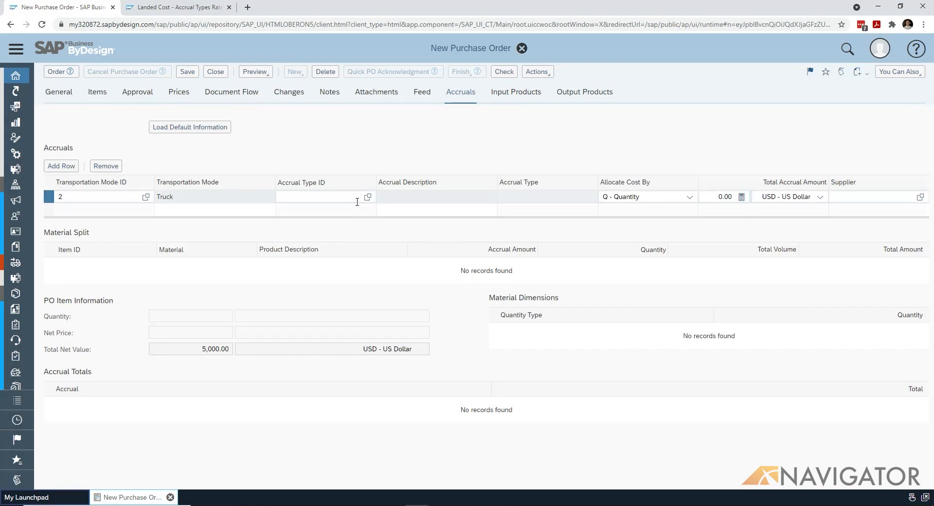
{"action": "left_click", "coordinate": [365, 198]}
{"action": "left_click", "coordinate": [366, 199]}
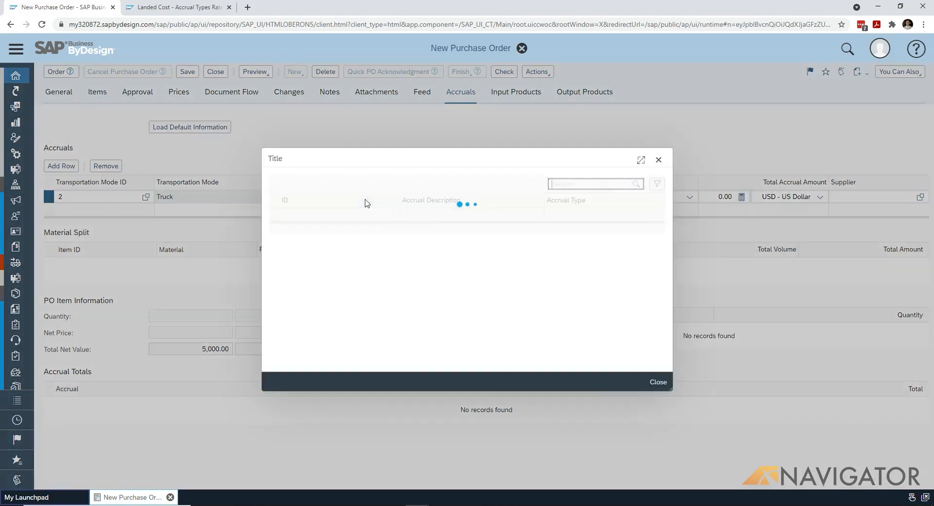
{"action": "left_click", "coordinate": [353, 214]}
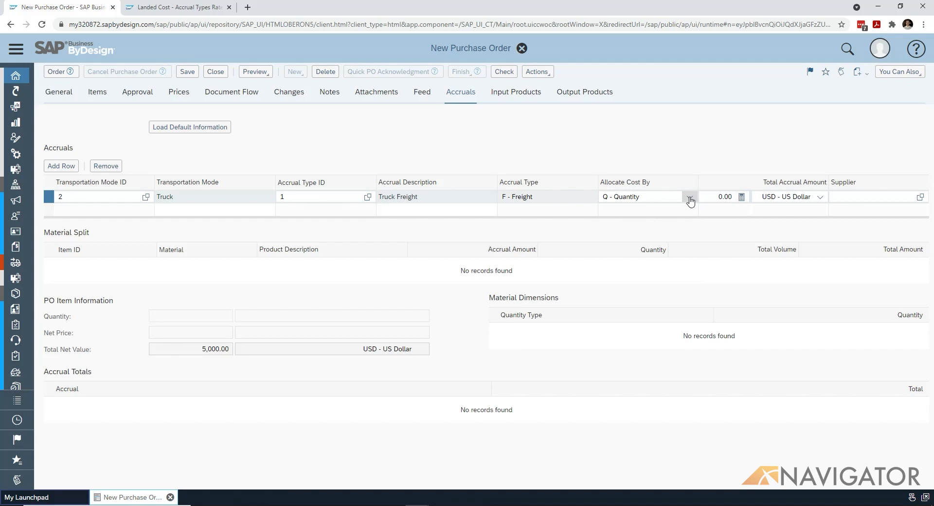
Allocate the Truck Freight accrual's cost by Quantity and set its total accrual amount to 500.00 USD
{"action": "left_click", "coordinate": [690, 198]}
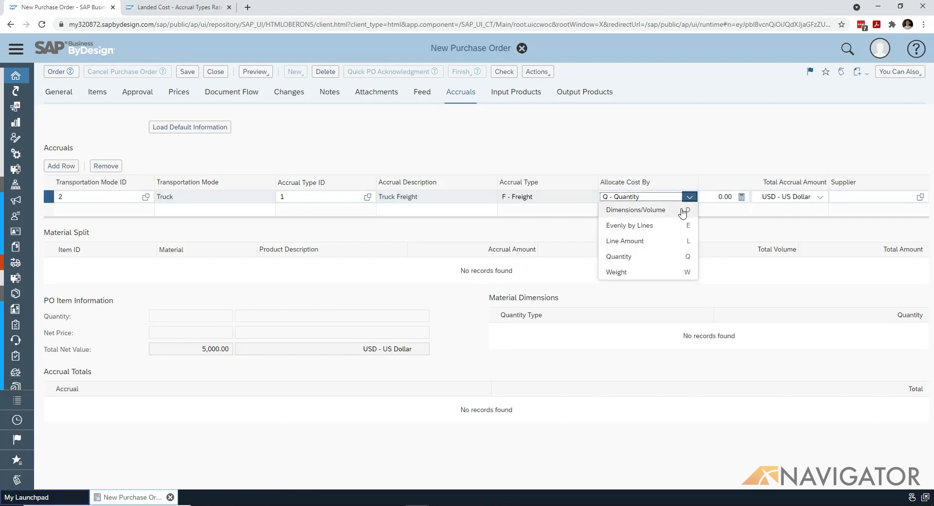
{"action": "left_click", "coordinate": [674, 264]}
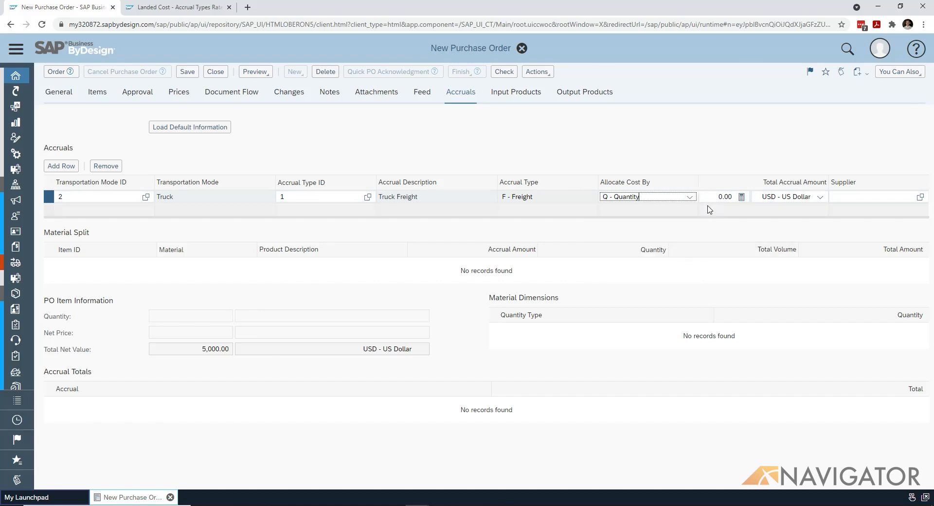
{"action": "left_click", "coordinate": [723, 197]}
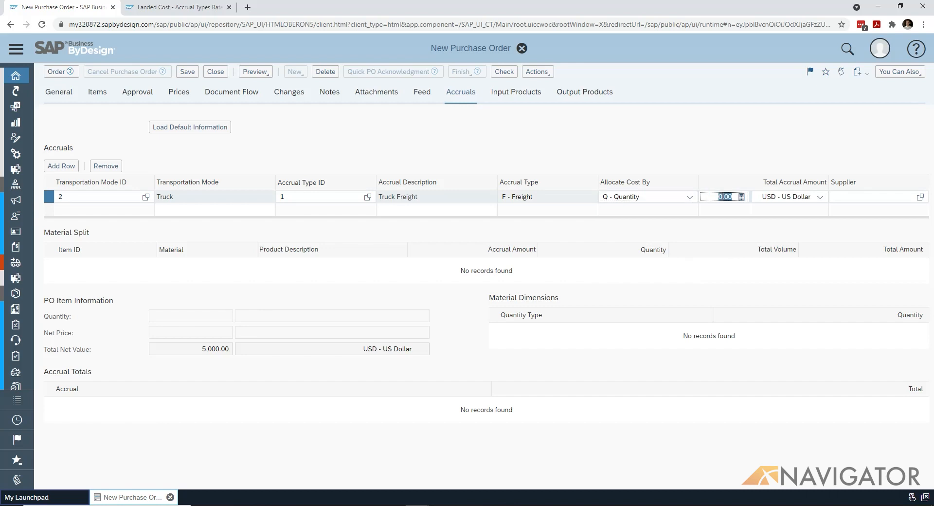
{"action": "type", "text": "500.00"}
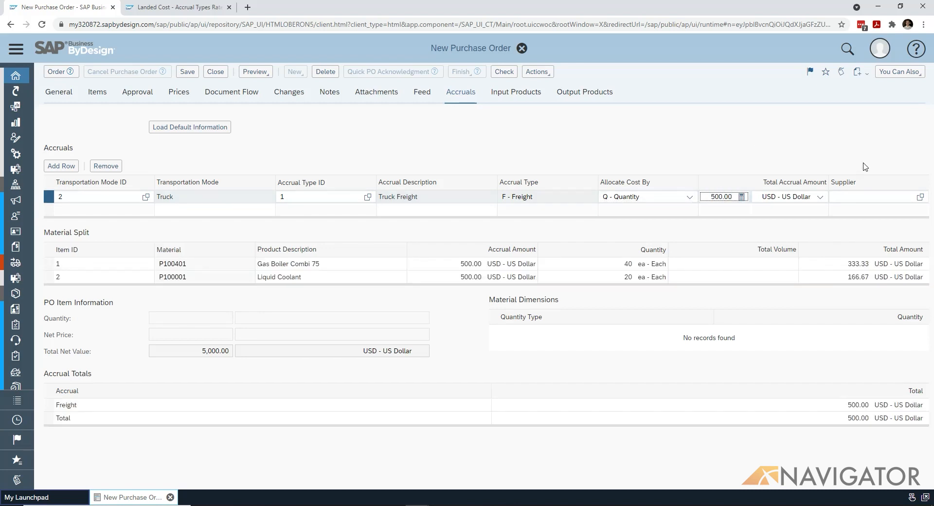
Assign AMS Inc. (S100200) as the supplier of the Truck Freight accrual
{"action": "left_click", "coordinate": [871, 197]}
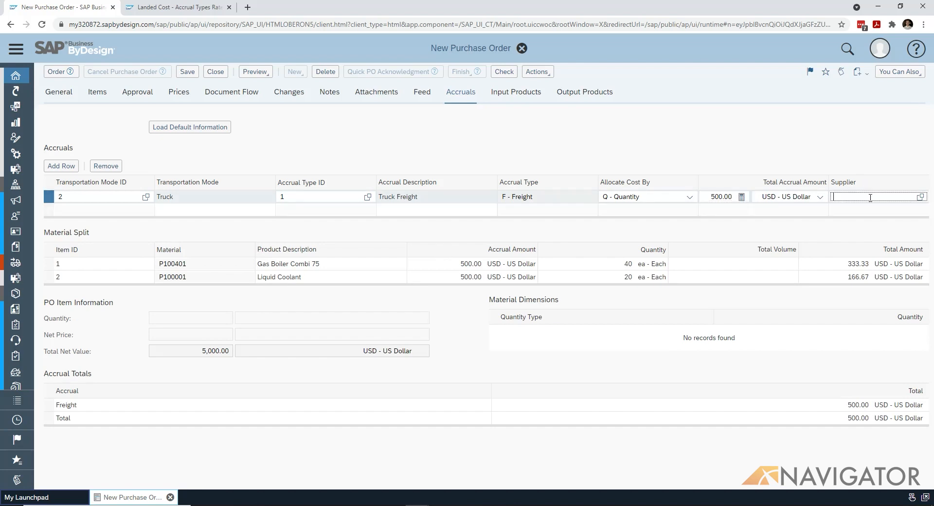
{"action": "type", "text": "ams"}
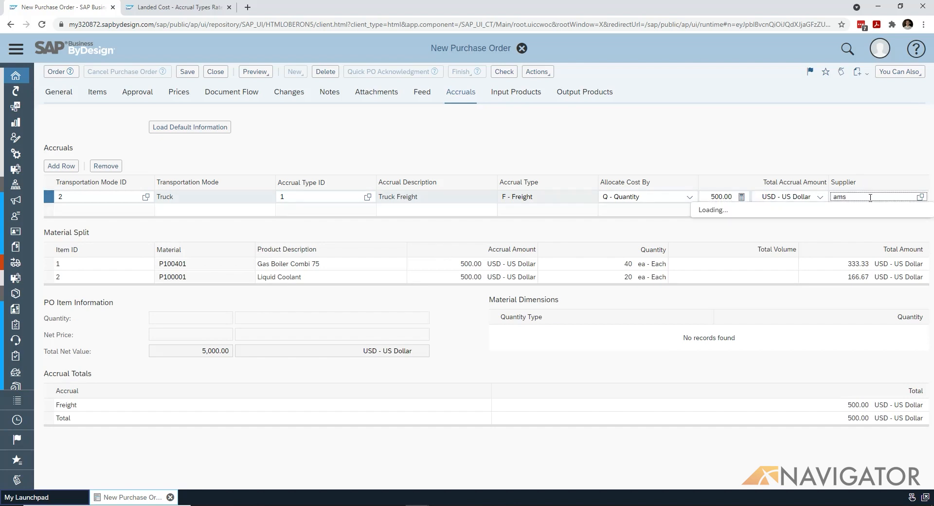
{"action": "left_click", "coordinate": [872, 211]}
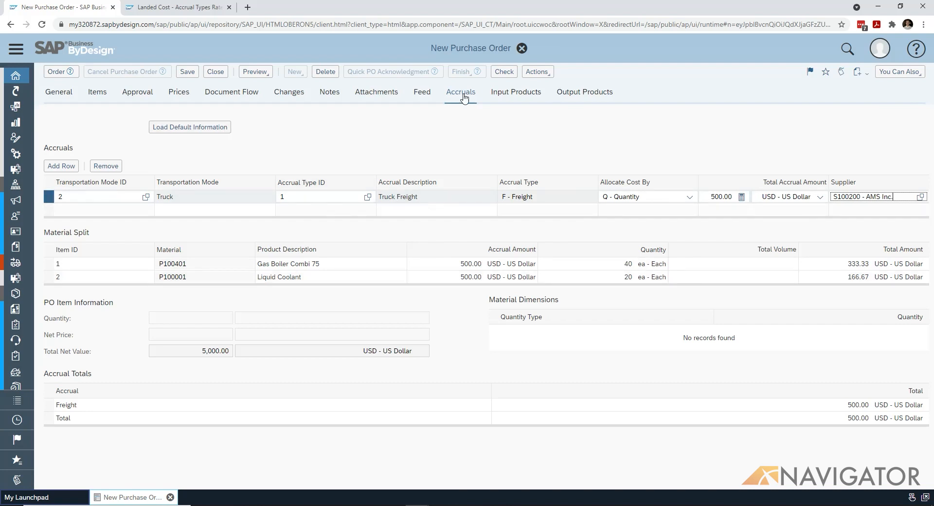
Check the purchase order for errors and order it from the supplier
{"action": "left_click", "coordinate": [504, 71]}
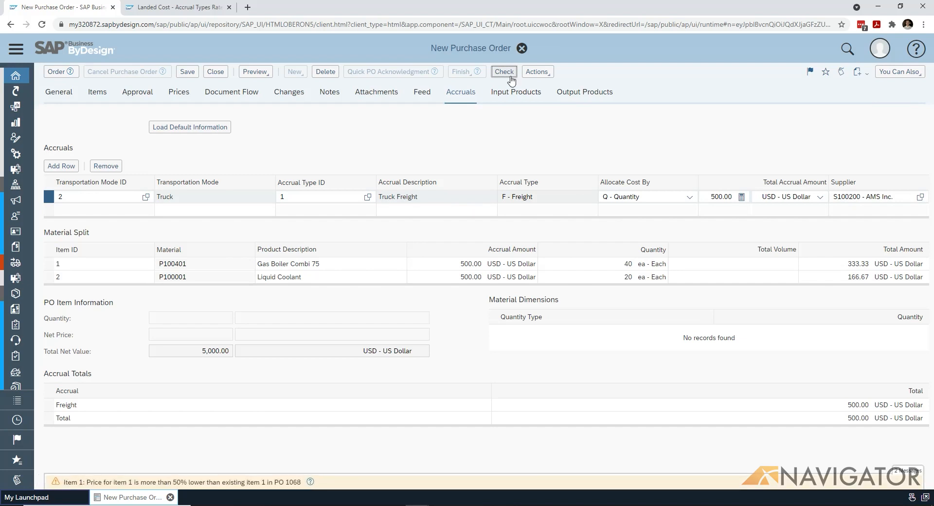
{"action": "mouse_move", "coordinate": [416, 487]}
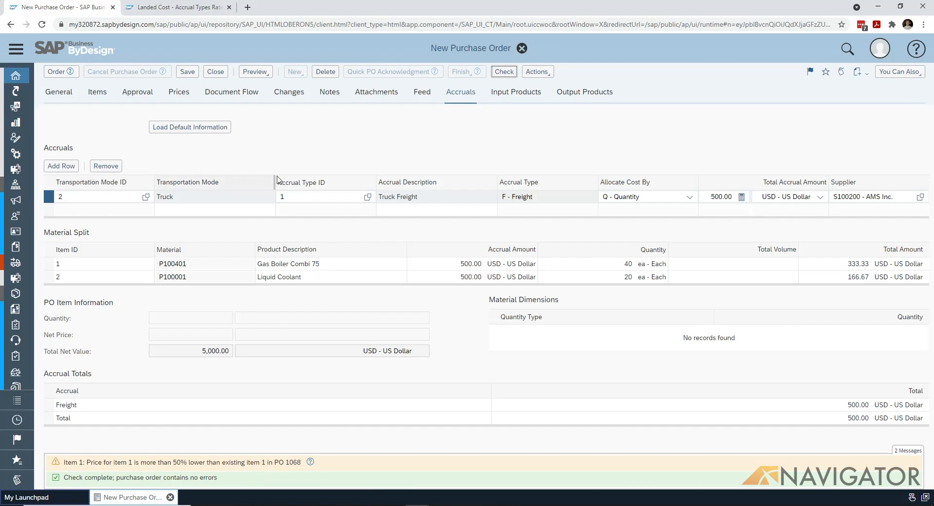
{"action": "left_click", "coordinate": [62, 75]}
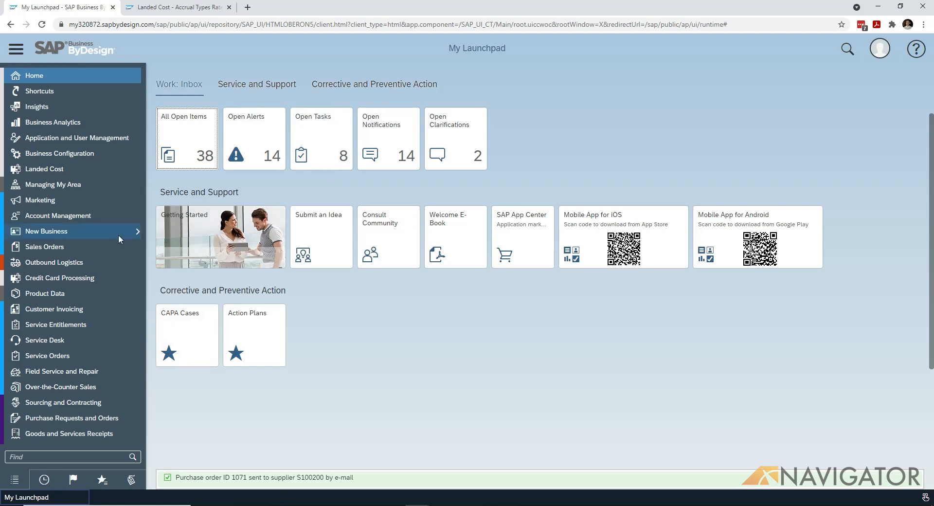
In the Inbound Logistics purchase orders, start posting a goods receipt for the newly ordered AMS Inc. purchase order
{"action": "scroll", "coordinate": [101, 237], "scroll_direction": "down", "scroll_amount": 4}
{"action": "scroll", "coordinate": [101, 237], "scroll_direction": "down", "scroll_amount": 1}
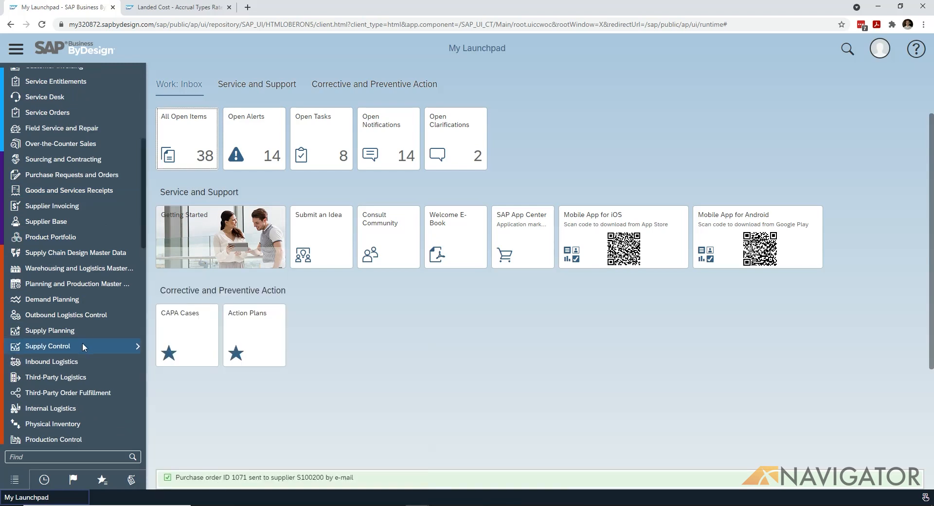
{"action": "mouse_move", "coordinate": [97, 365]}
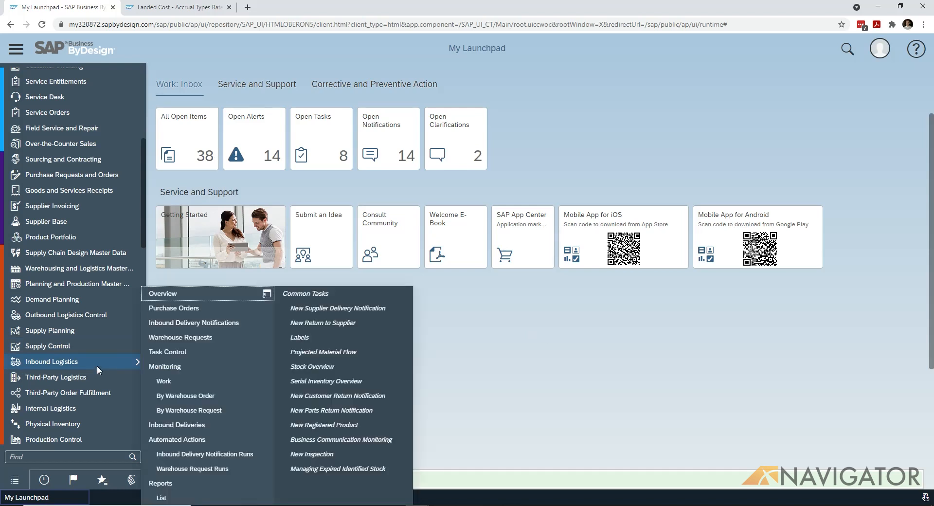
{"action": "left_click", "coordinate": [211, 310]}
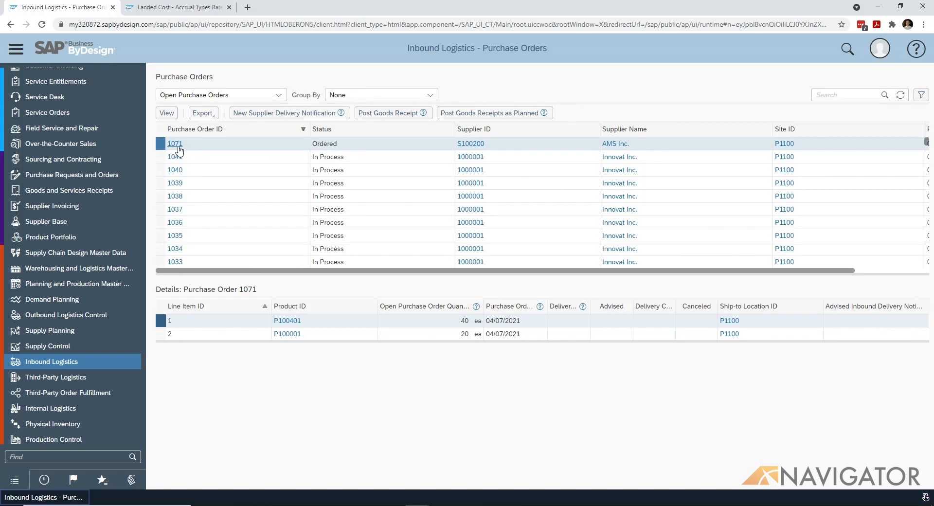
{"action": "left_click", "coordinate": [386, 113]}
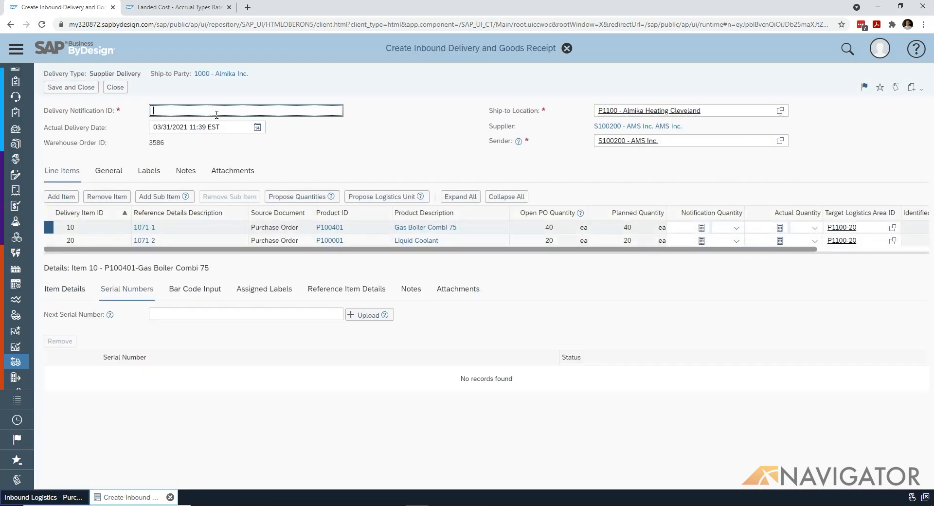
Enter delivery notification ID BOL741589, propose the quantities for both line items, and save and close the goods receipt
{"action": "type", "text": "741589"}
{"action": "left_click", "coordinate": [312, 197]}
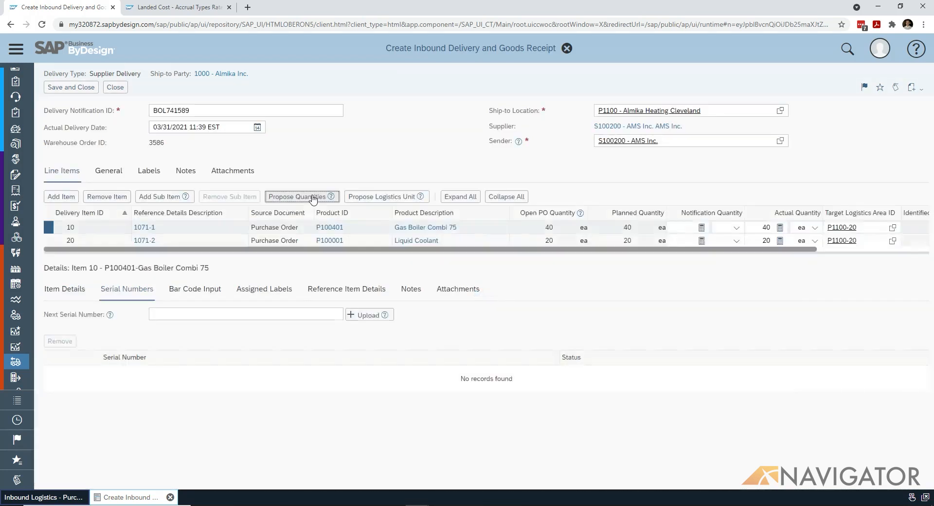
{"action": "left_click", "coordinate": [75, 90]}
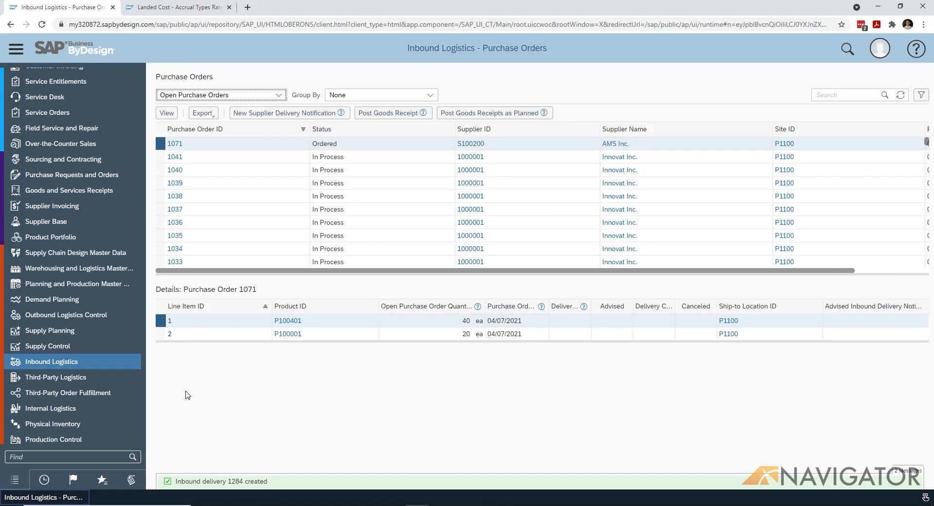
Refresh the Landed Cost inbound accruals and open the accrual for delivery notification BOL741589 to examine its journal entries
{"action": "scroll", "coordinate": [83, 268], "scroll_direction": "up", "scroll_amount": 5}
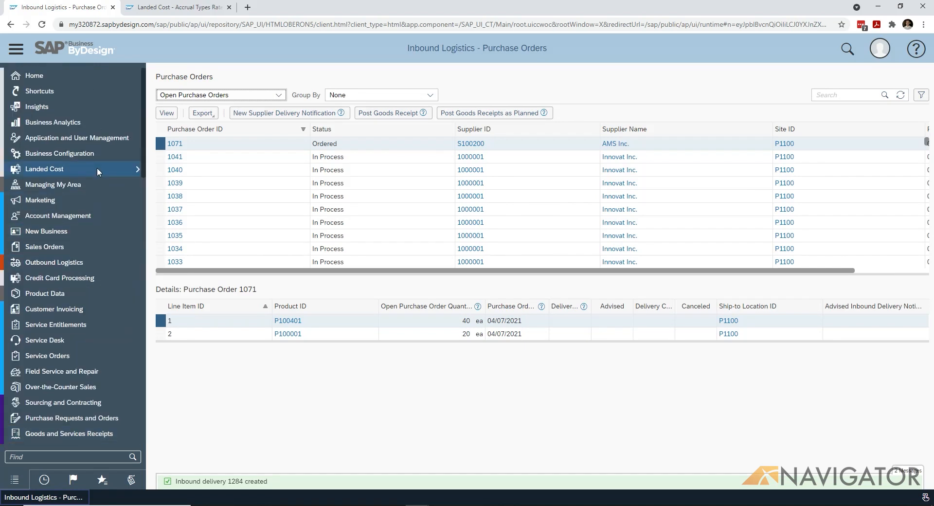
{"action": "mouse_move", "coordinate": [99, 173]}
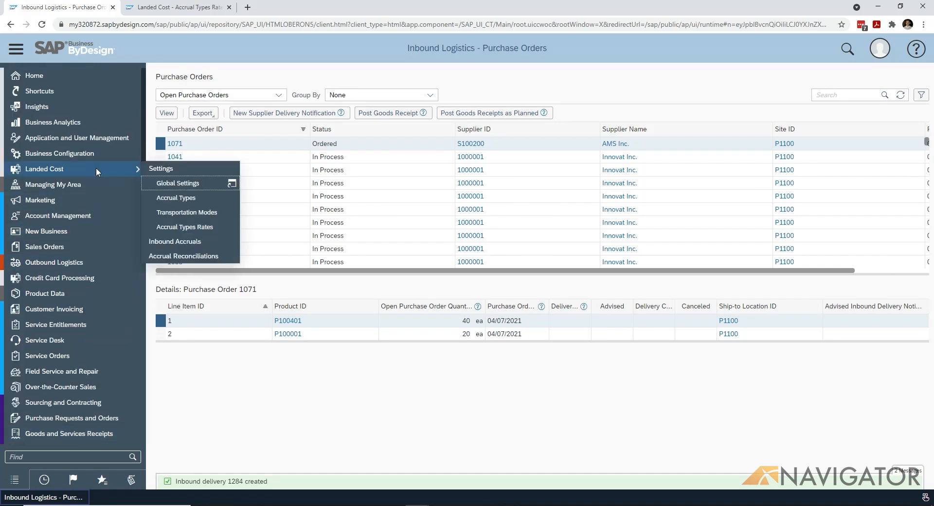
{"action": "left_click", "coordinate": [194, 246]}
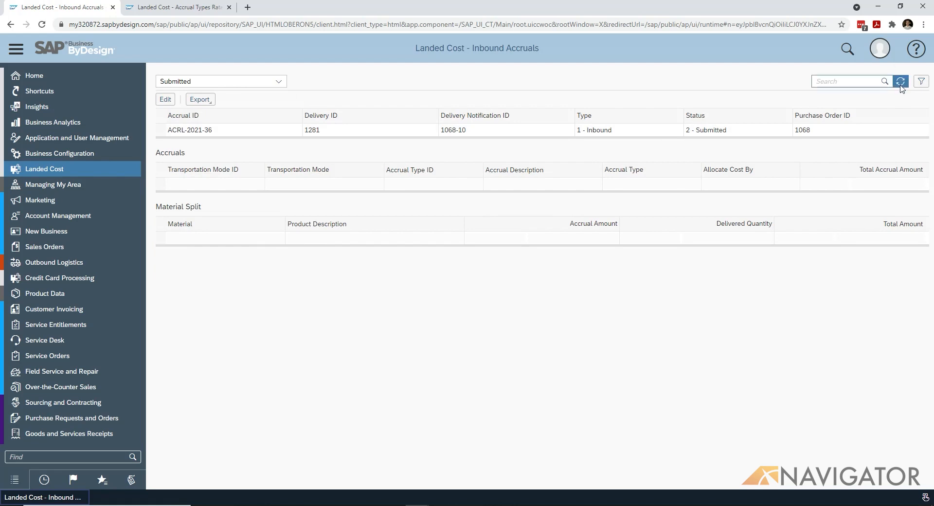
{"action": "left_click", "coordinate": [901, 83]}
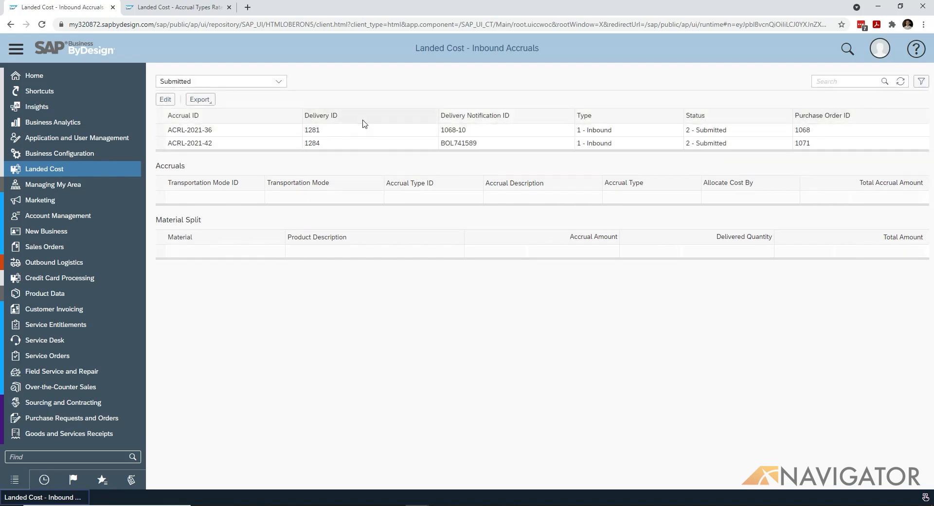
{"action": "left_click", "coordinate": [371, 143]}
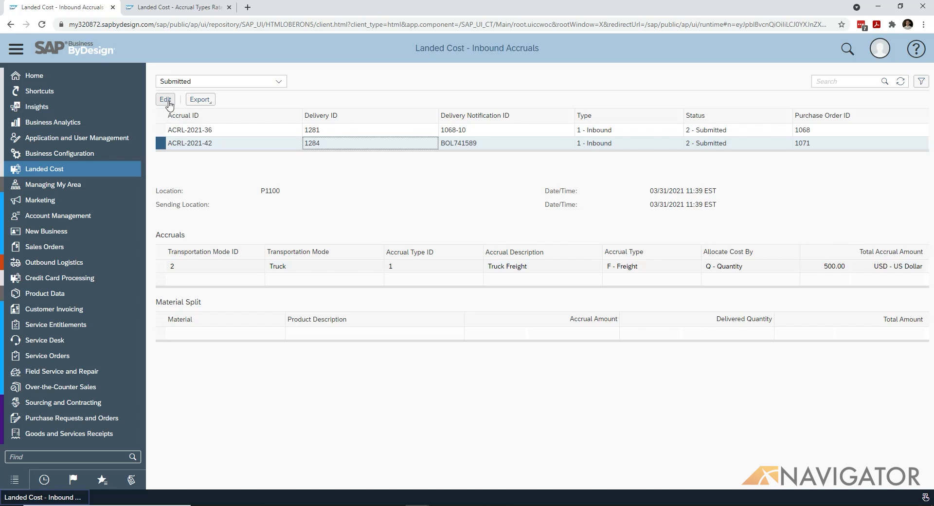
{"action": "left_click", "coordinate": [168, 102]}
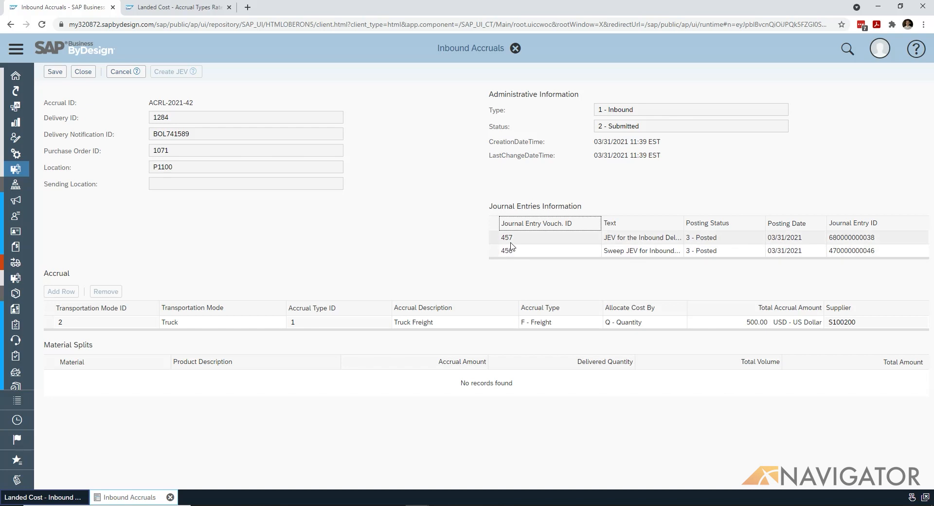
In the second browser session, open the General Ledger journal entry vouchers and examine the line items of vouchers 456 and 457
{"action": "left_click", "coordinate": [181, 14]}
{"action": "scroll", "coordinate": [63, 236], "scroll_direction": "down", "scroll_amount": 6}
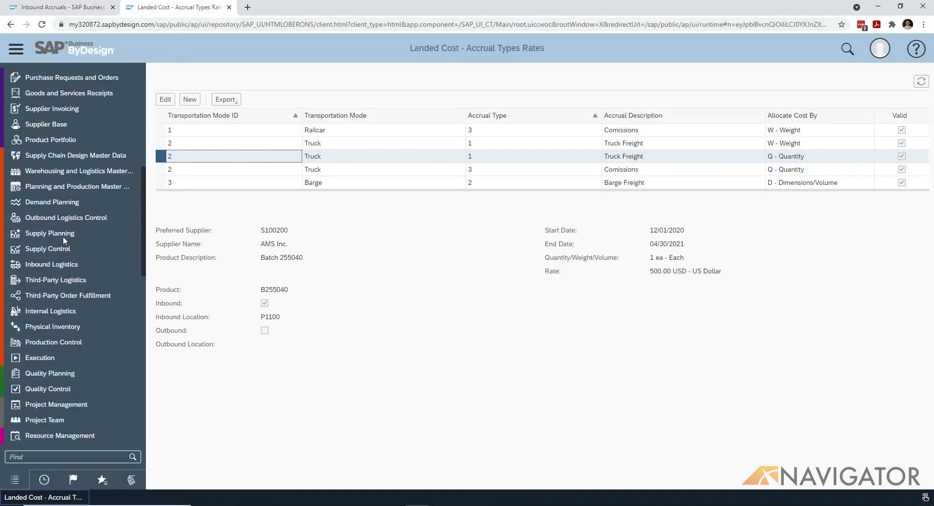
{"action": "scroll", "coordinate": [63, 236], "scroll_direction": "down", "scroll_amount": 6}
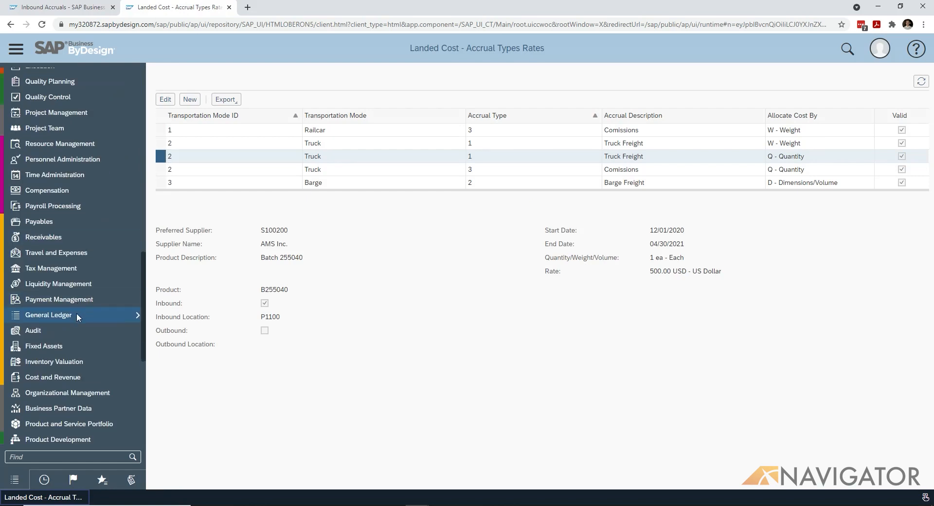
{"action": "mouse_move", "coordinate": [77, 313]}
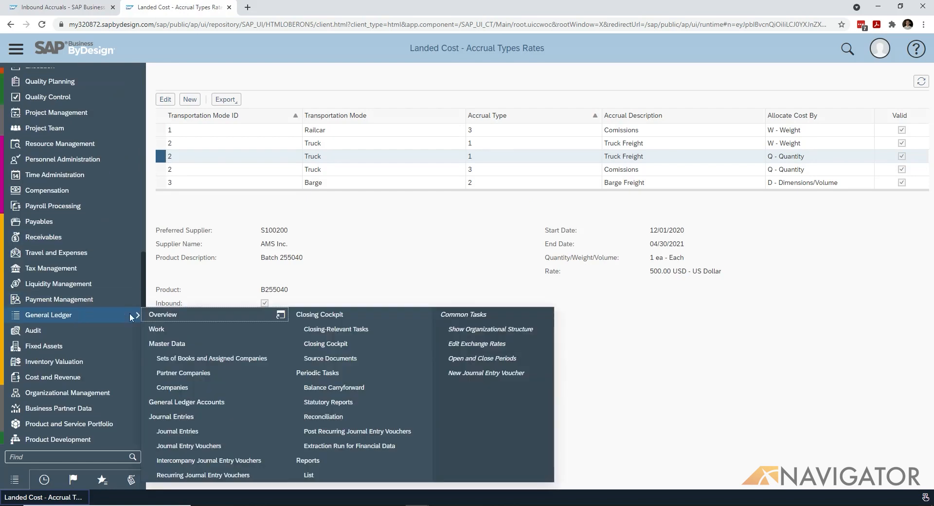
{"action": "left_click", "coordinate": [208, 447]}
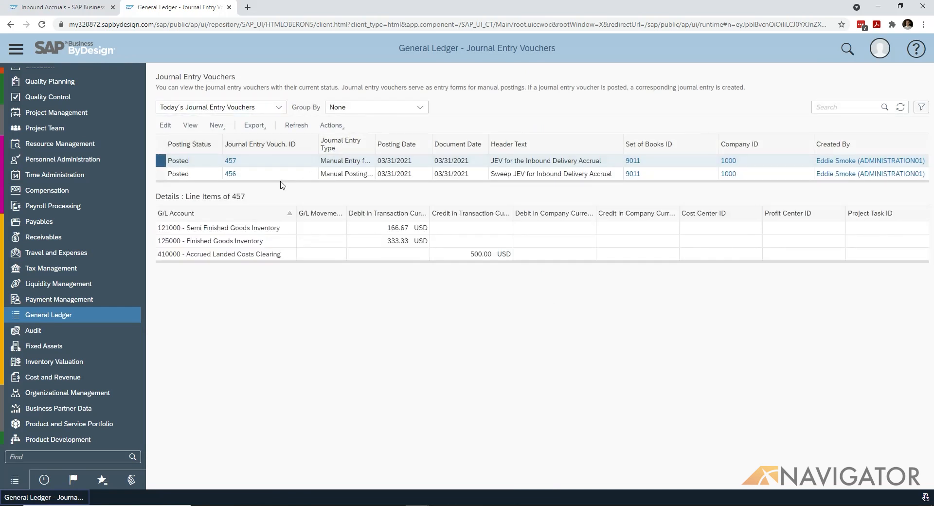
{"action": "left_click", "coordinate": [281, 178]}
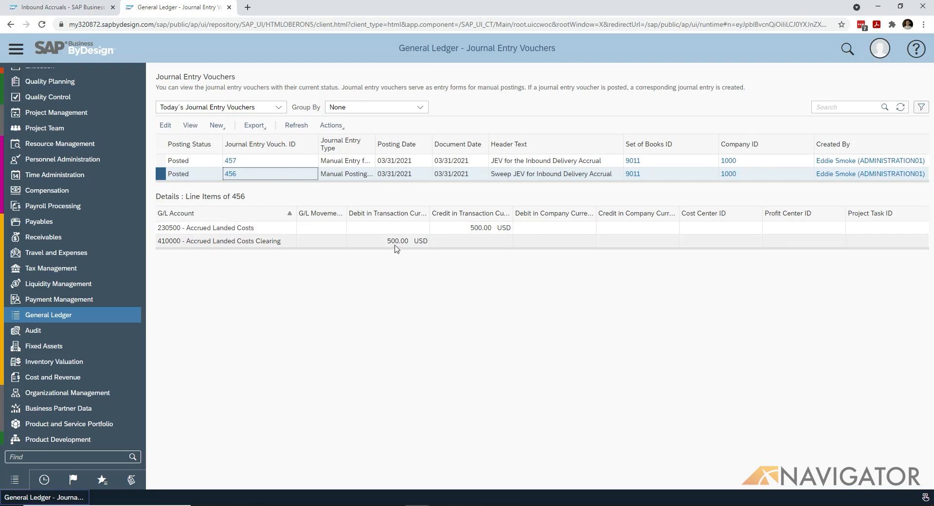
{"action": "left_click", "coordinate": [272, 165]}
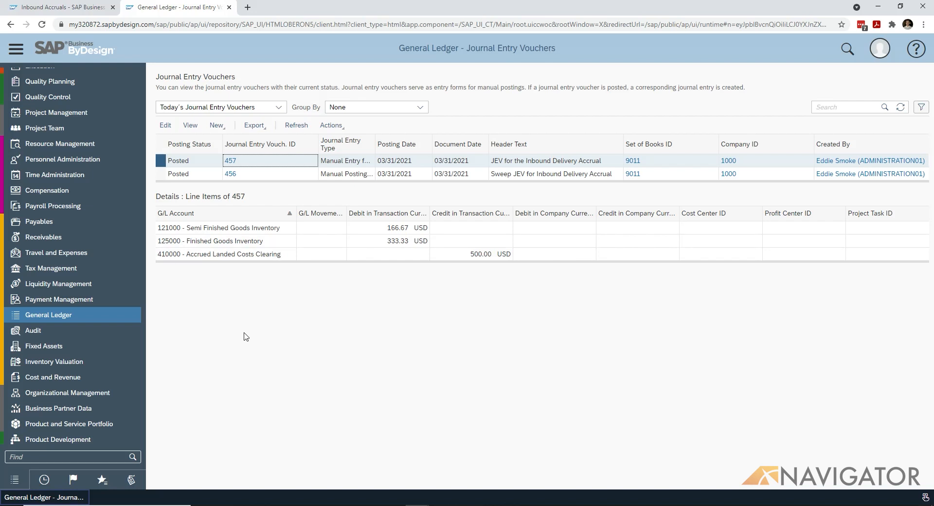
Return to the first session, close the inbound accrual and start a new accrual reconciliation under Landed Cost
{"action": "left_click", "coordinate": [71, 8]}
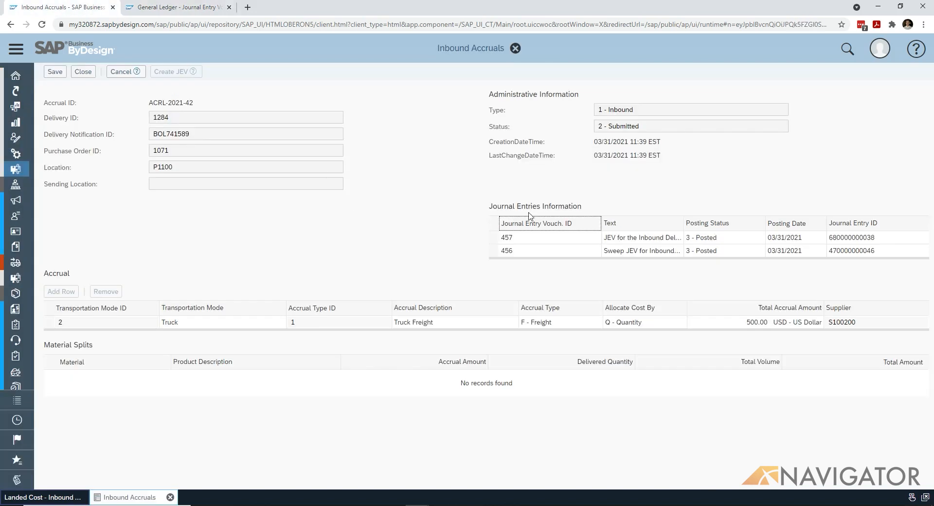
{"action": "left_click", "coordinate": [83, 72]}
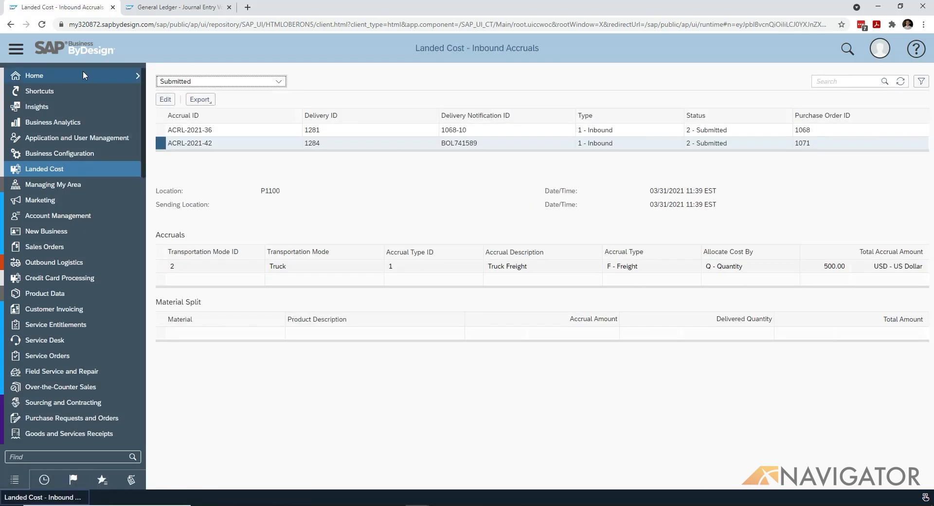
{"action": "left_click", "coordinate": [68, 168]}
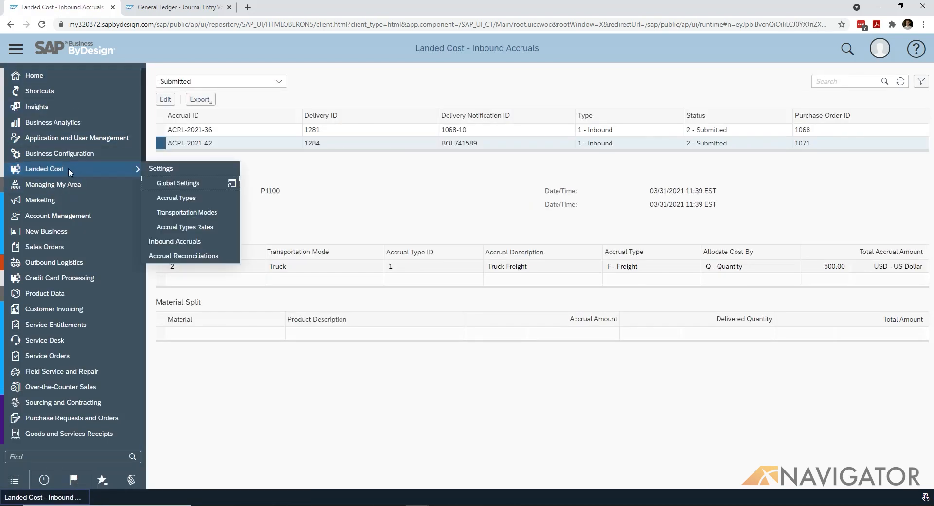
{"action": "left_click", "coordinate": [190, 256]}
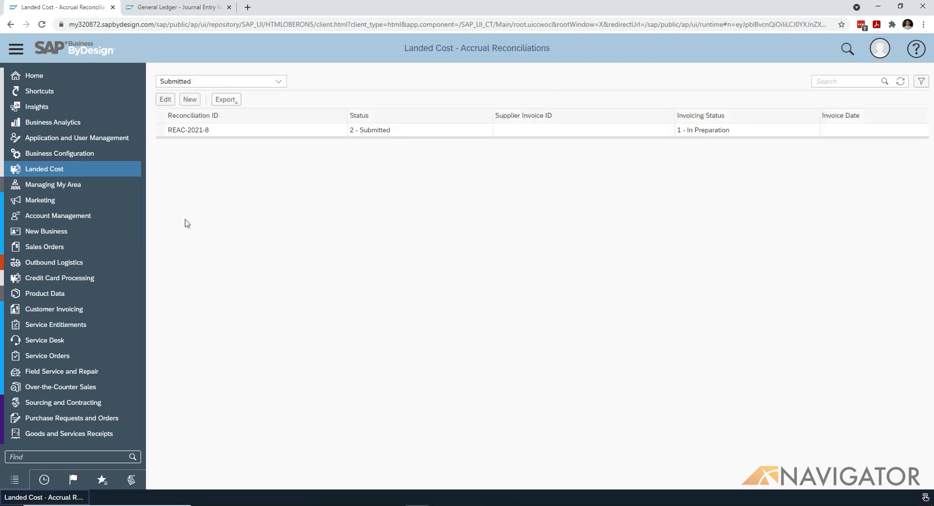
{"action": "left_click", "coordinate": [197, 101]}
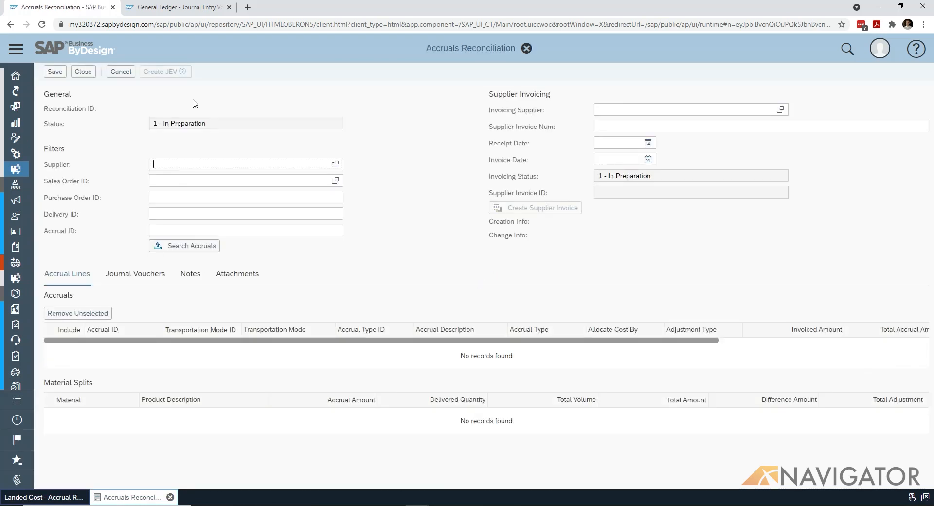
Search accruals by the new purchase order's ID and save the reconciliation with only accrual line ACRL-2021-42 included
{"action": "left_click", "coordinate": [178, 197]}
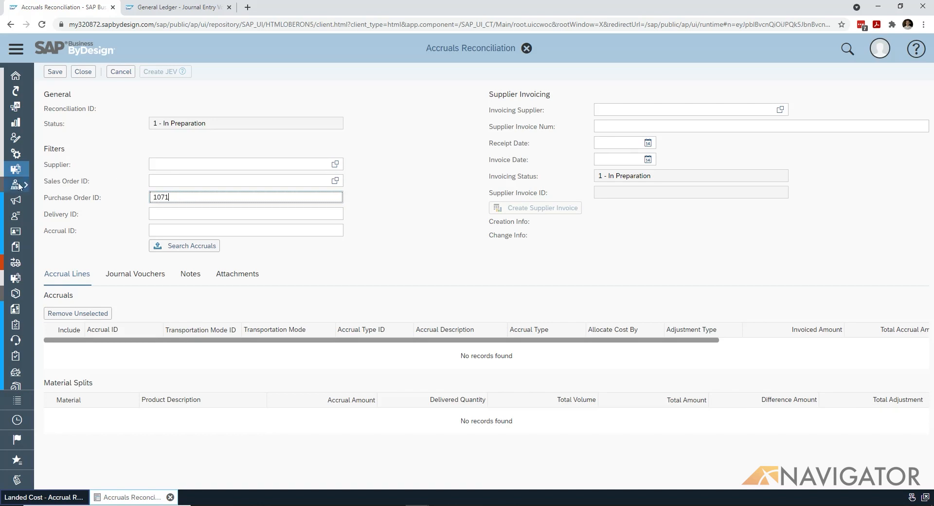
{"action": "left_click", "coordinate": [184, 247]}
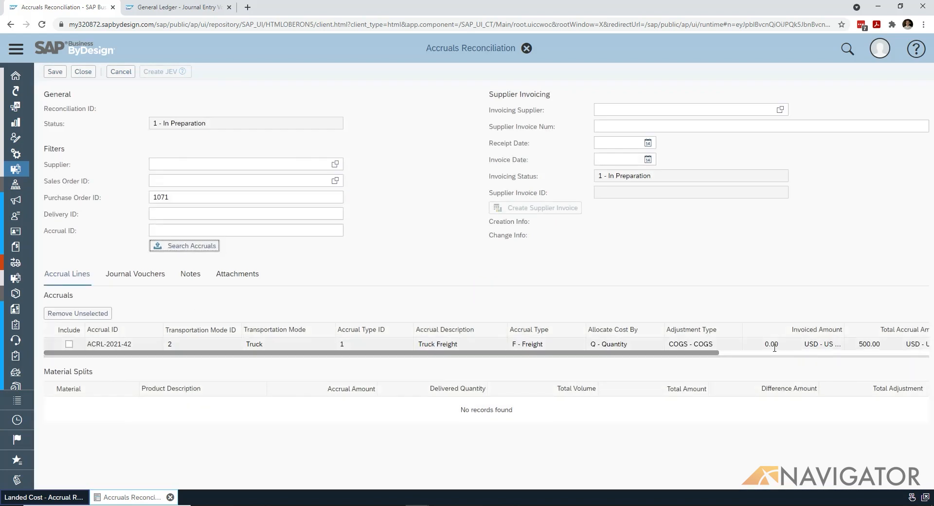
{"action": "left_click", "coordinate": [71, 345]}
{"action": "left_click", "coordinate": [80, 314]}
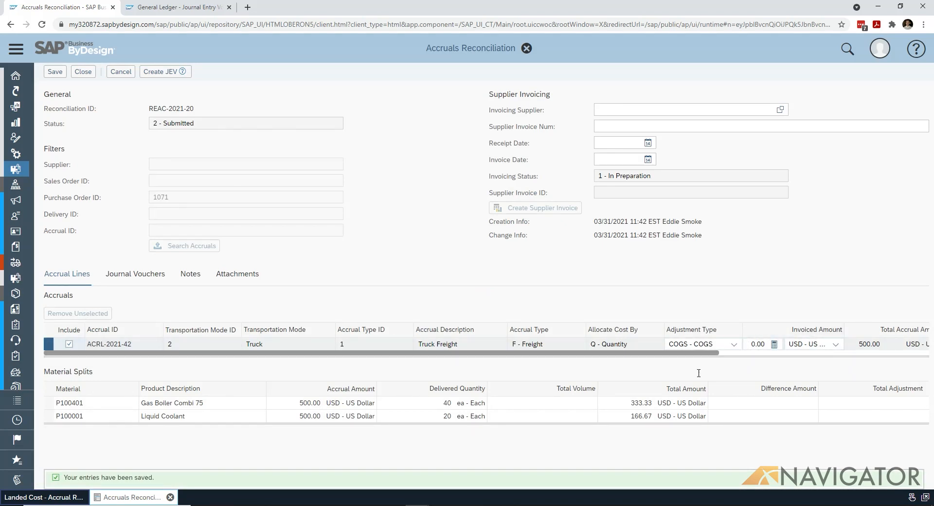
Set the accrual line's adjustment type to Capitalize and its invoiced amount to 475.00 USD, and create the journal entry vouchers
{"action": "left_click", "coordinate": [733, 345]}
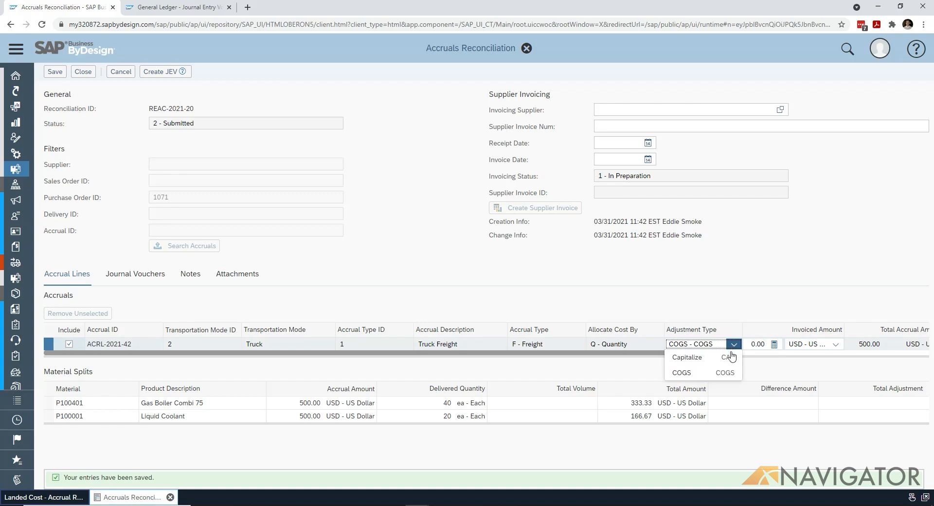
{"action": "left_click", "coordinate": [704, 361]}
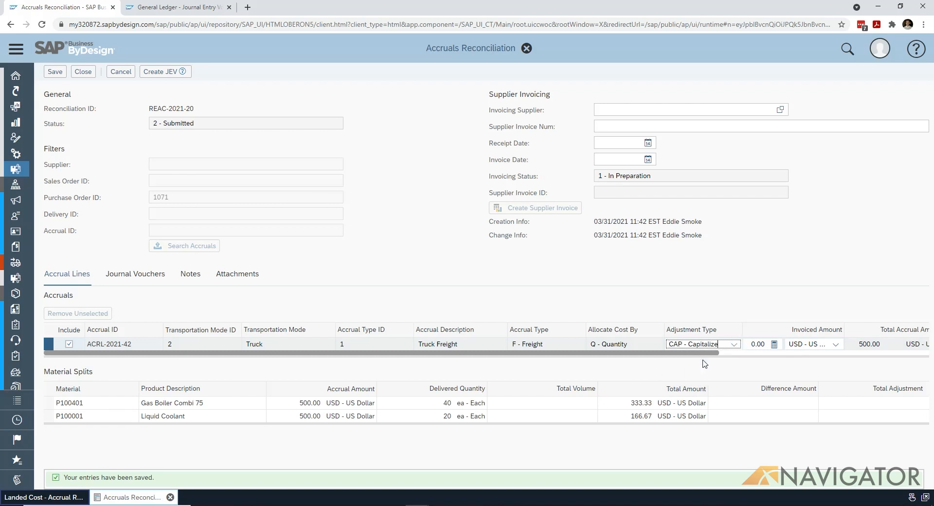
{"action": "left_click", "coordinate": [761, 343]}
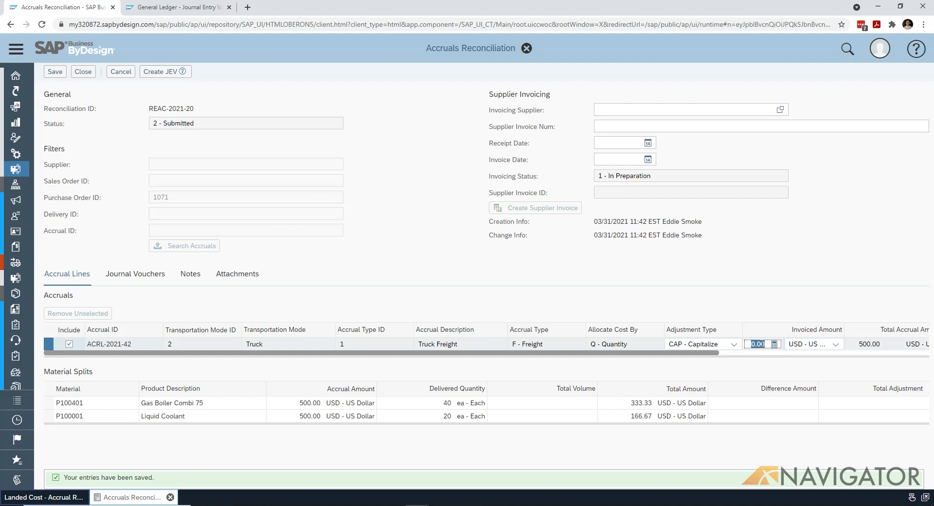
{"action": "type", "text": "475"}
{"action": "key", "text": "Return"}
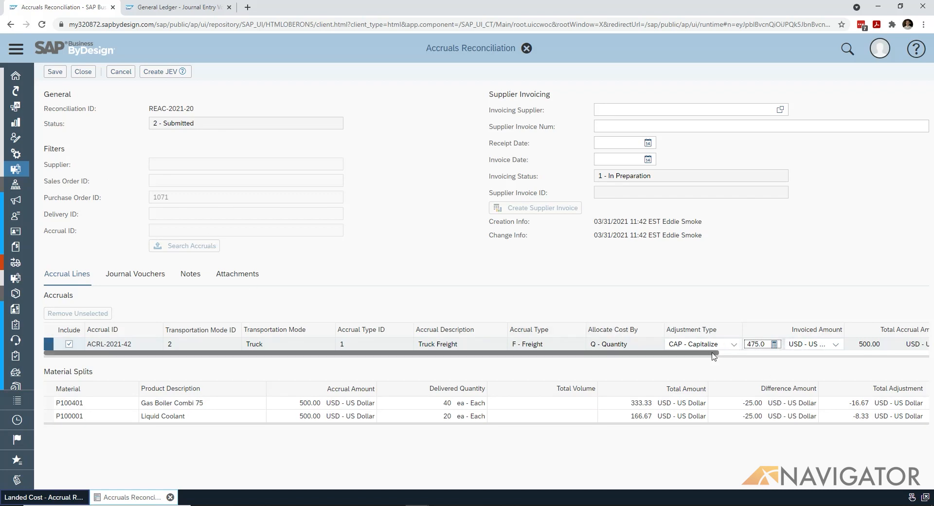
{"action": "left_click", "coordinate": [170, 73]}
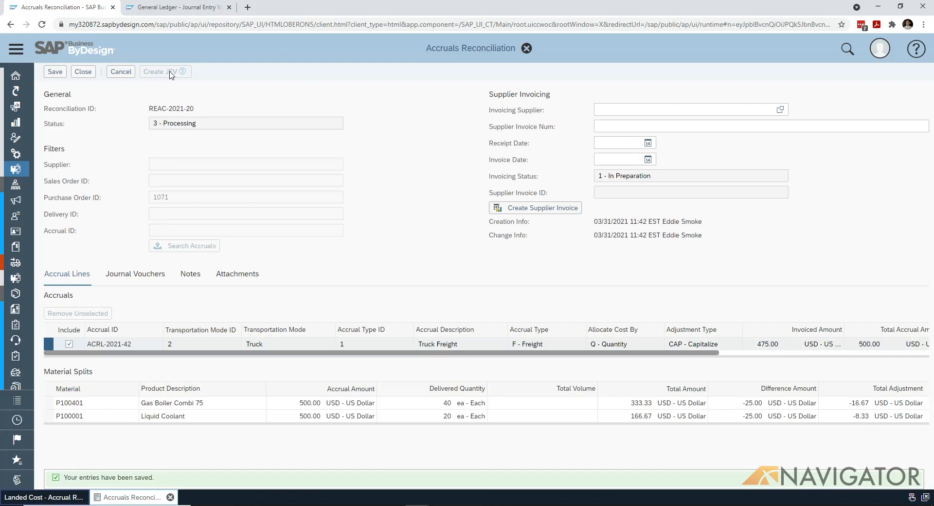
Open the reconciliation's journal vouchers and, in the second session's refreshed General Ledger list, examine the line items of vouchers 458 and 459
{"action": "left_click", "coordinate": [139, 276]}
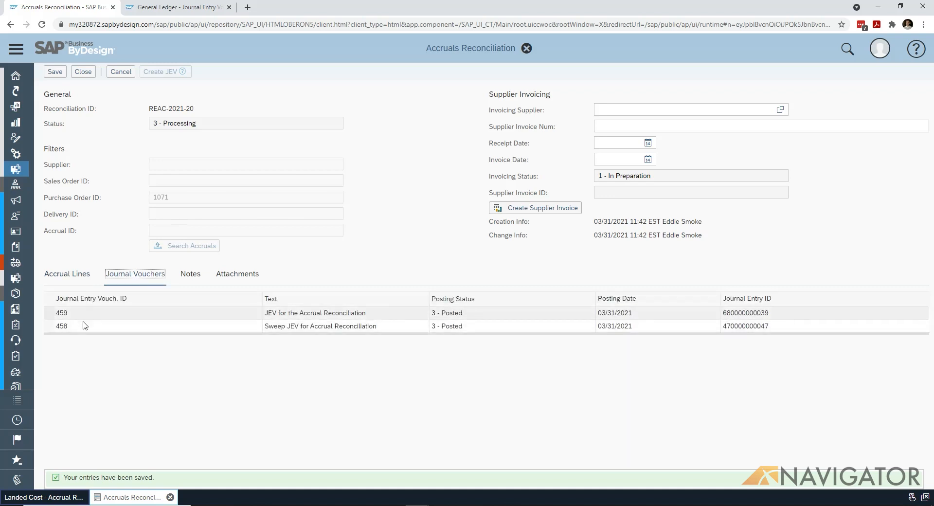
{"action": "left_click", "coordinate": [180, 9]}
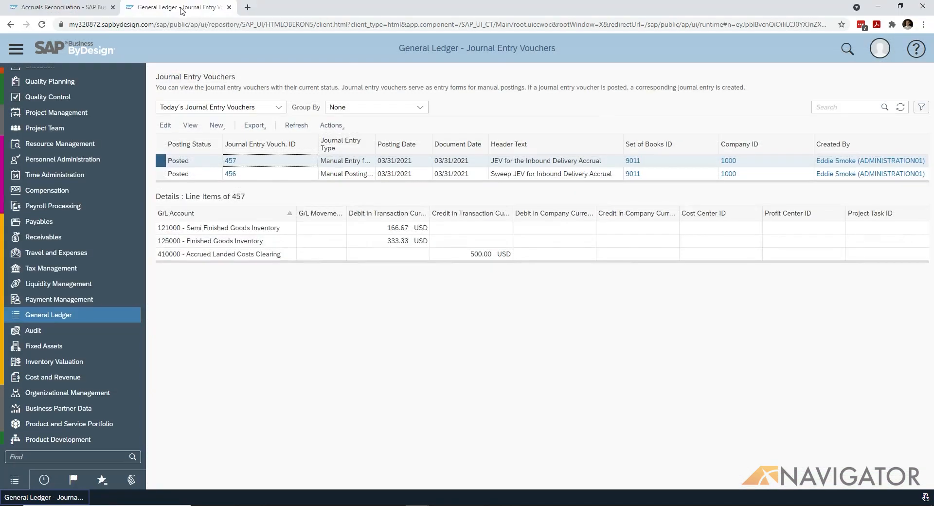
{"action": "left_click", "coordinate": [900, 108]}
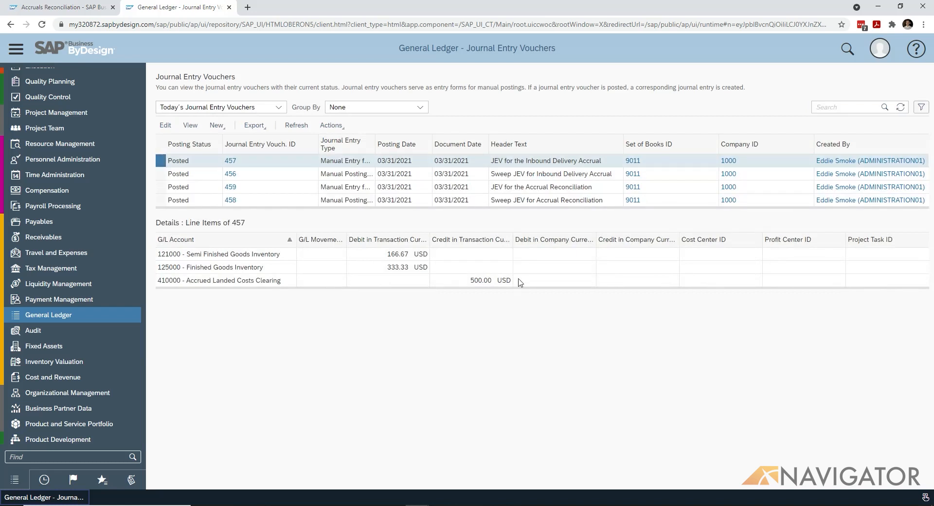
{"action": "left_click", "coordinate": [270, 204]}
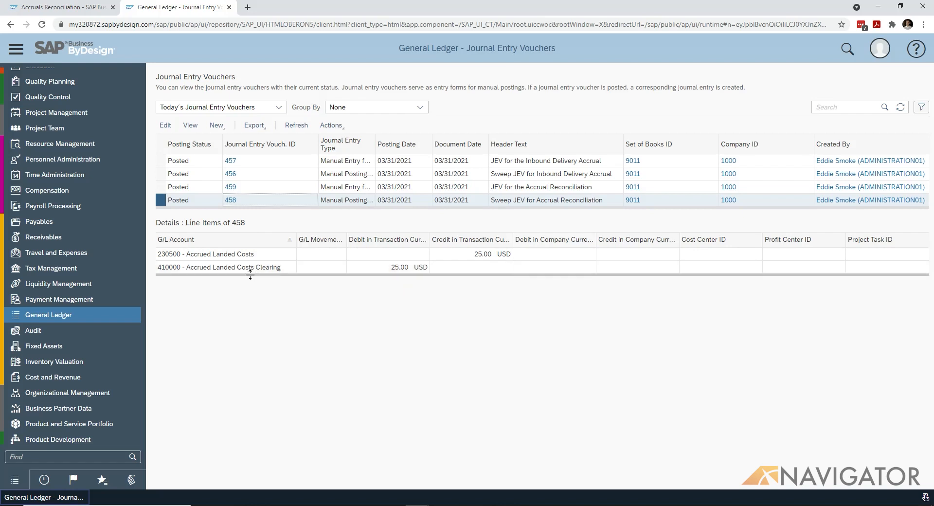
{"action": "left_click", "coordinate": [267, 190]}
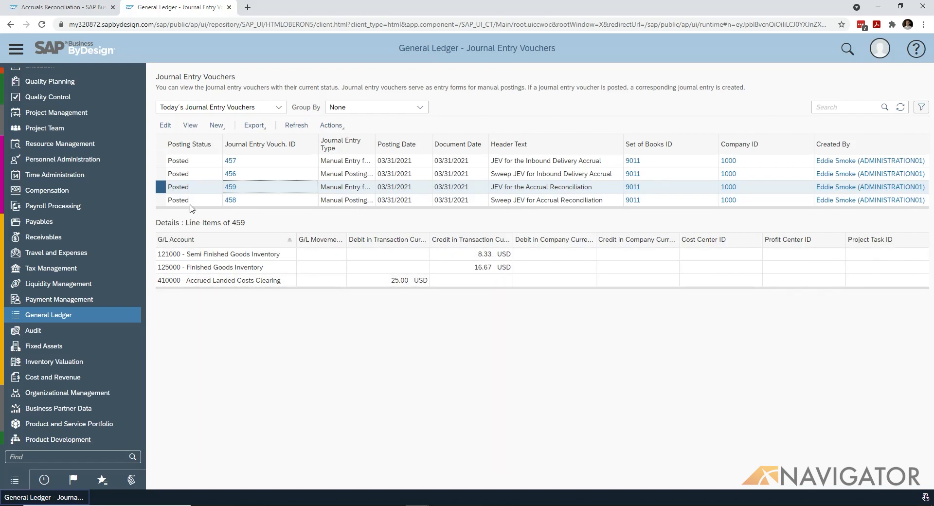
Return to the reconciliation in the first session and enter AMS Inc. as invoicing supplier with supplier invoice number 9638574
{"action": "left_click", "coordinate": [71, 9]}
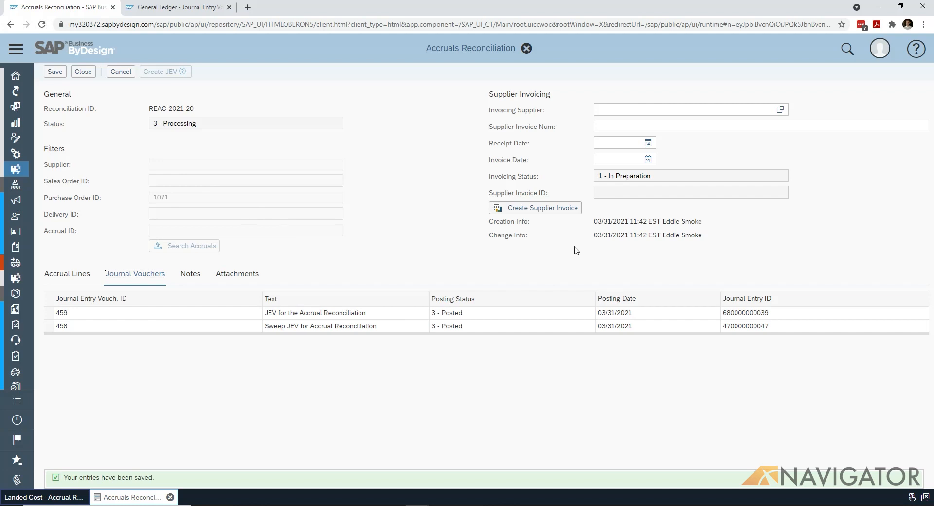
{"action": "left_click", "coordinate": [632, 109]}
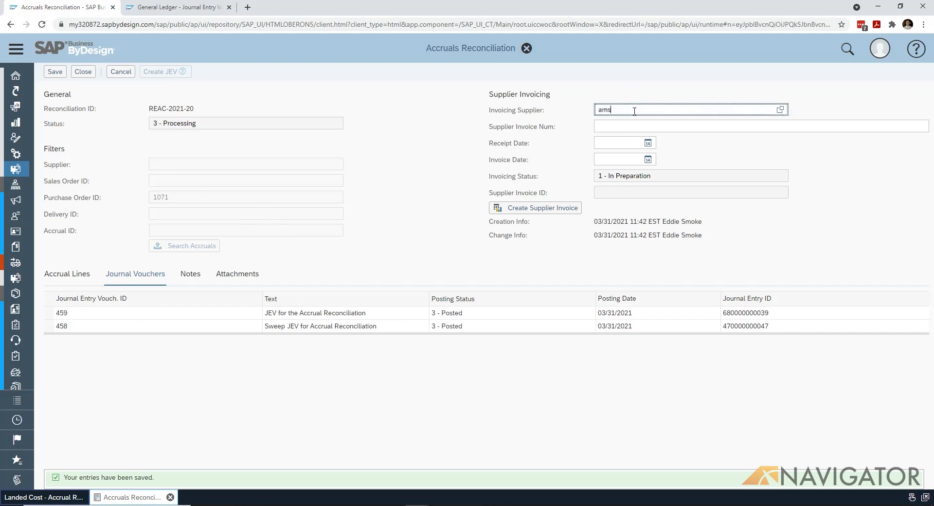
{"action": "type", "text": "ams"}
{"action": "left_click", "coordinate": [633, 124]}
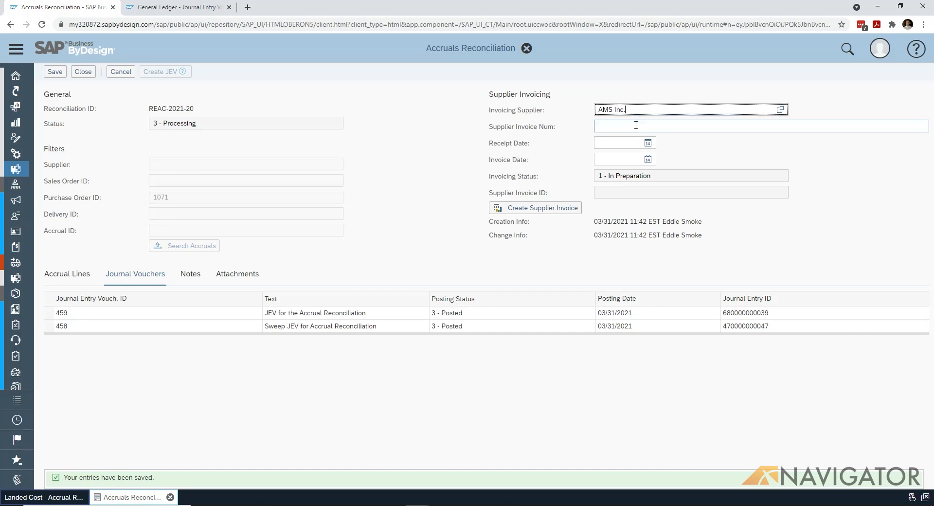
{"action": "left_click", "coordinate": [634, 125]}
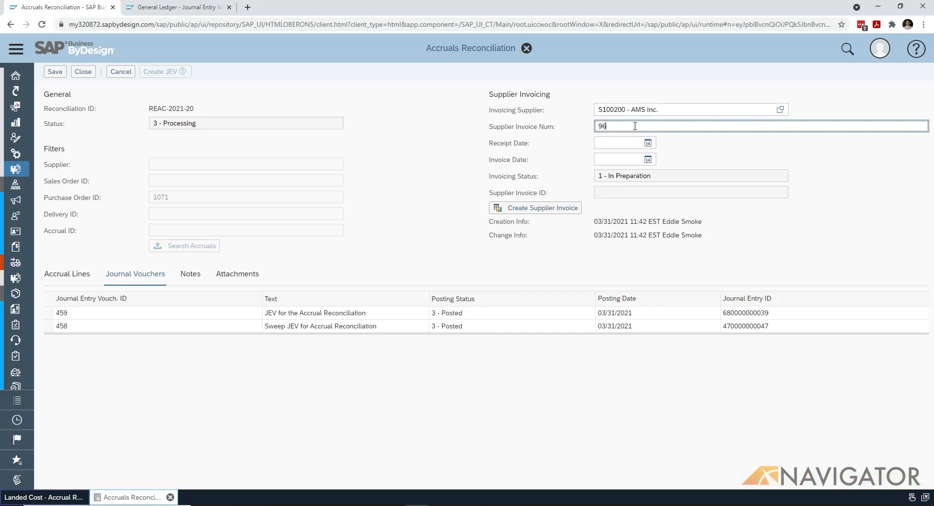
{"action": "type", "text": "9638574"}
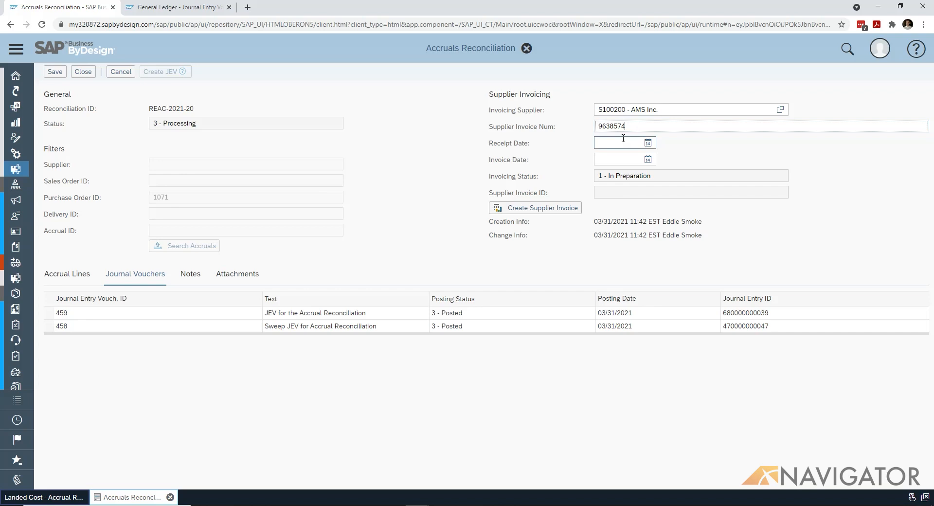
Set the receipt date and the invoice date to 03/31/2021 and create the supplier invoice
{"action": "left_click", "coordinate": [648, 143]}
{"action": "left_click", "coordinate": [614, 251]}
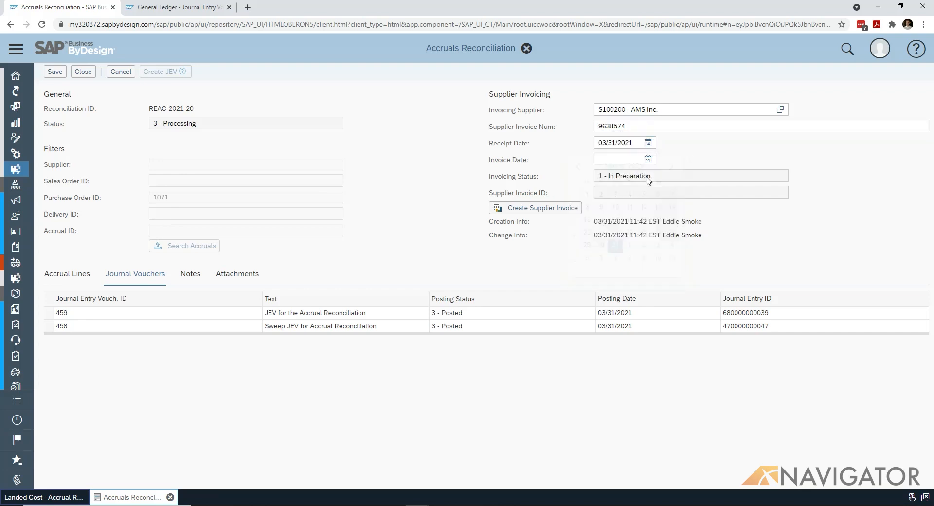
{"action": "left_click", "coordinate": [648, 159]}
{"action": "left_click", "coordinate": [616, 262]}
{"action": "left_click", "coordinate": [529, 213]}
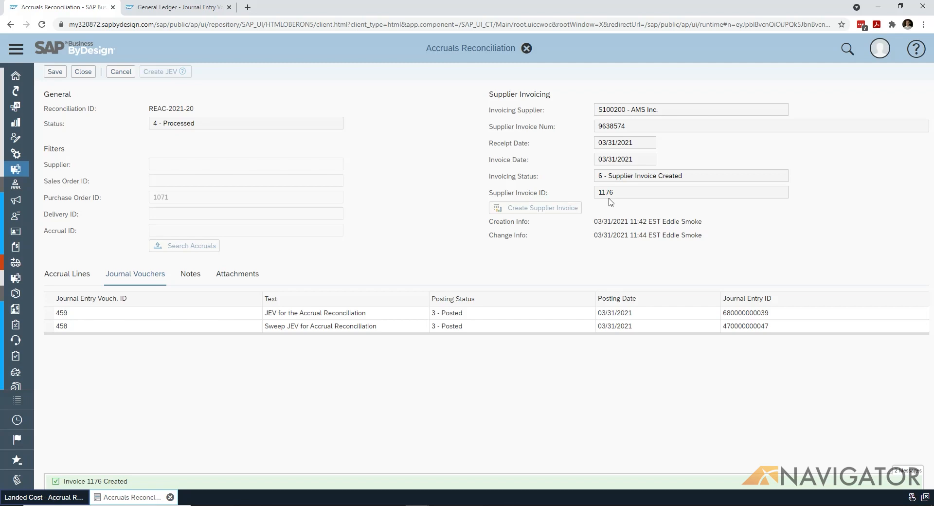
In the second session, refresh the journal entry vouchers and open the invoices and credit memos list under Supplier Invoicing
{"action": "left_click", "coordinate": [176, 7]}
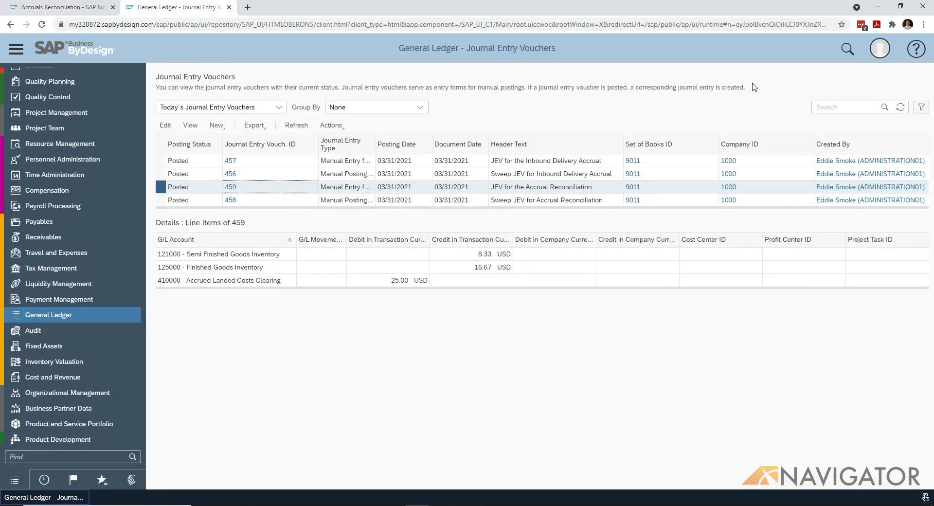
{"action": "left_click", "coordinate": [901, 107]}
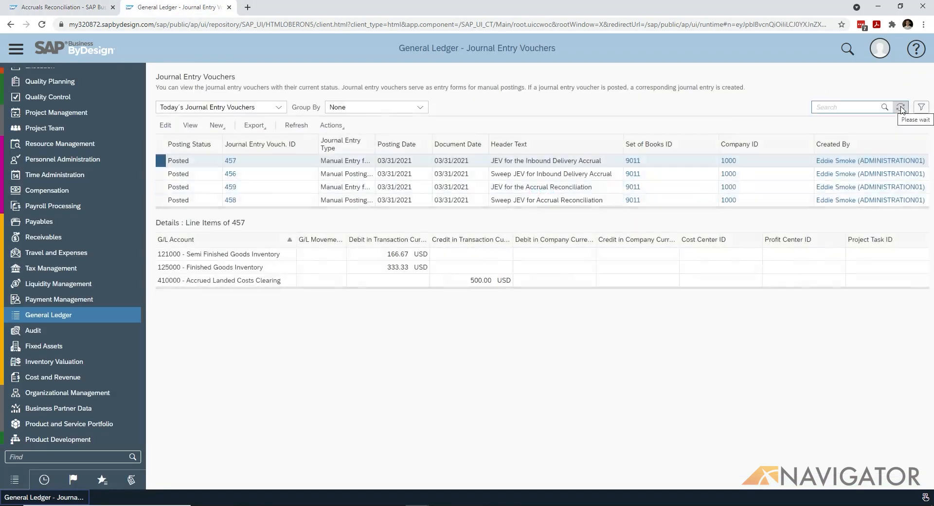
{"action": "scroll", "coordinate": [76, 299], "scroll_direction": "up", "scroll_amount": 3}
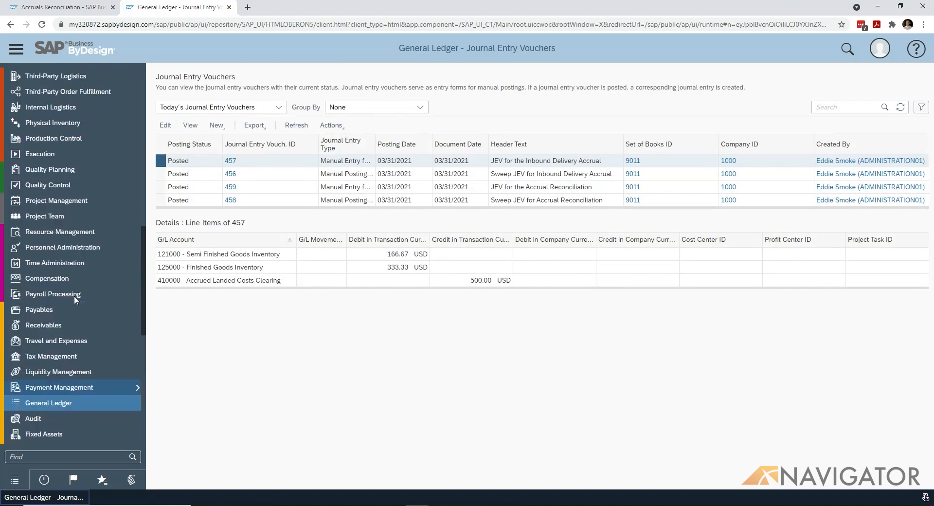
{"action": "left_click", "coordinate": [78, 11]}
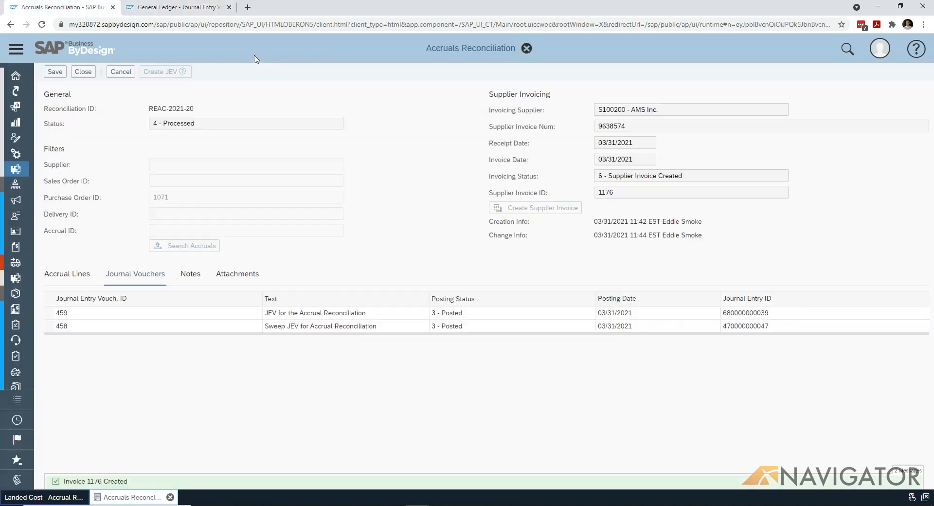
{"action": "left_click", "coordinate": [212, 10]}
{"action": "scroll", "coordinate": [71, 277], "scroll_direction": "up", "scroll_amount": 10}
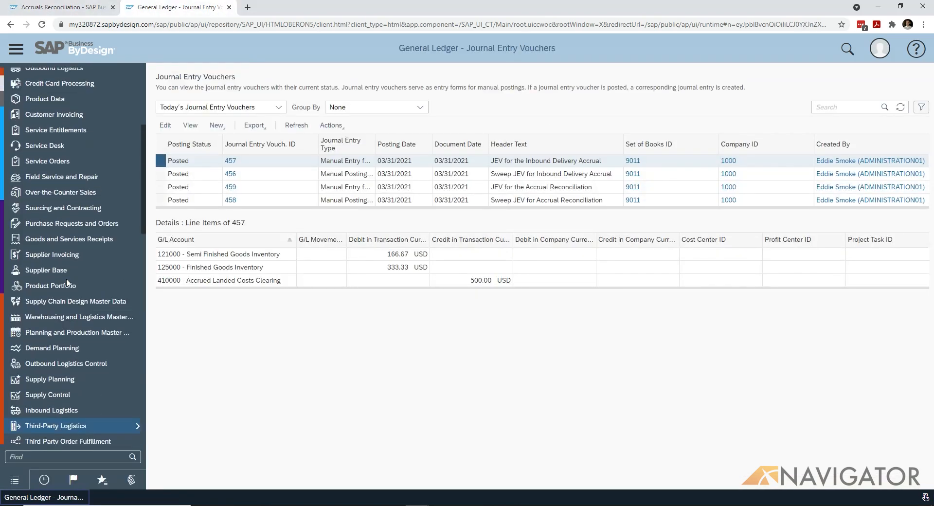
{"action": "scroll", "coordinate": [68, 283], "scroll_direction": "up", "scroll_amount": 4}
{"action": "scroll", "coordinate": [75, 320], "scroll_direction": "down", "scroll_amount": 4}
{"action": "mouse_move", "coordinate": [63, 256]}
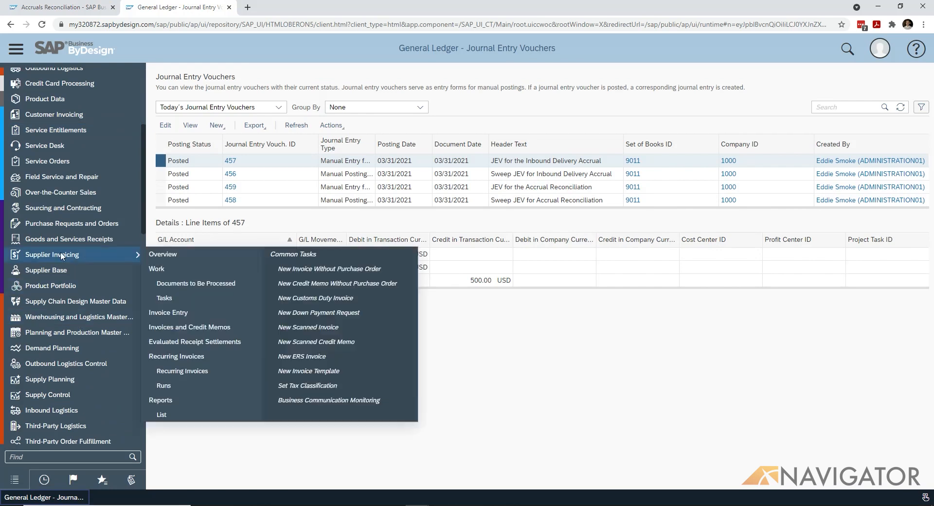
{"action": "left_click", "coordinate": [176, 327]}
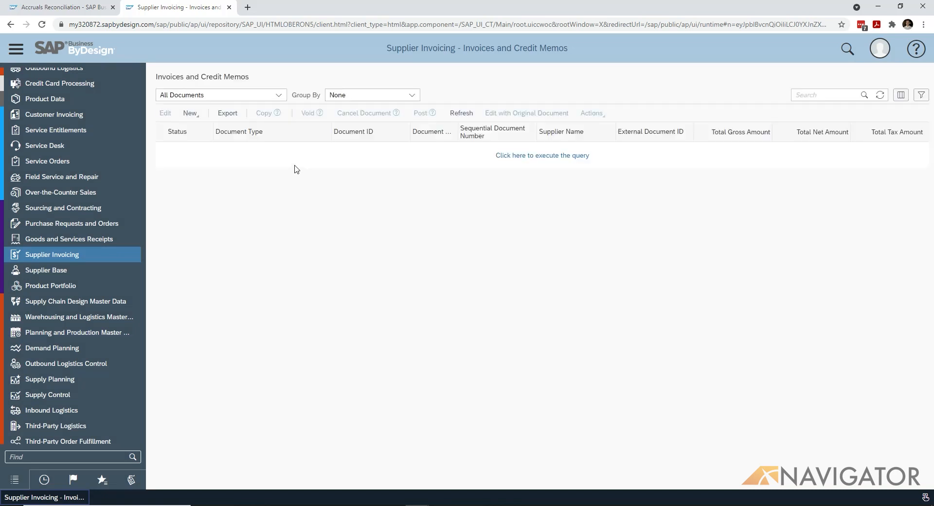
Search all documents for invoice 1176, widen the Status column and post the invoice
{"action": "left_click", "coordinate": [821, 92]}
{"action": "type", "text": "1"}
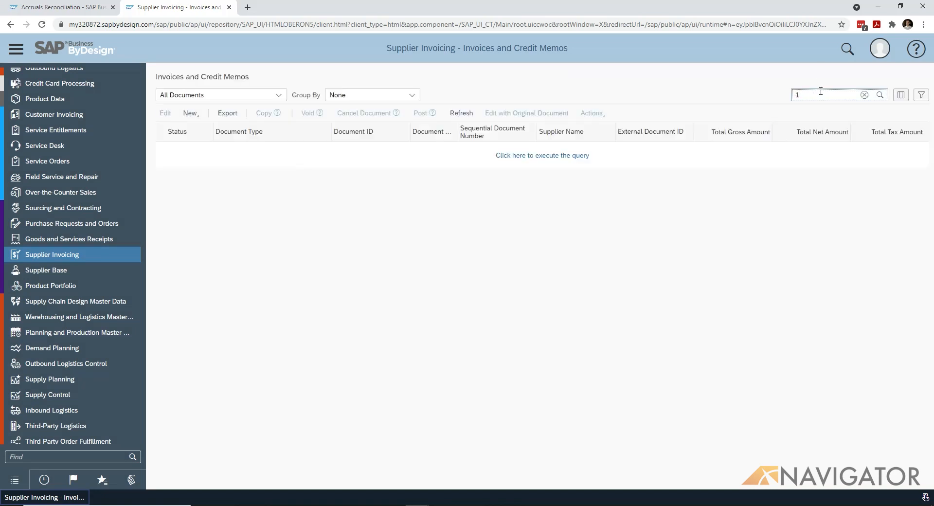
{"action": "type", "text": "176"}
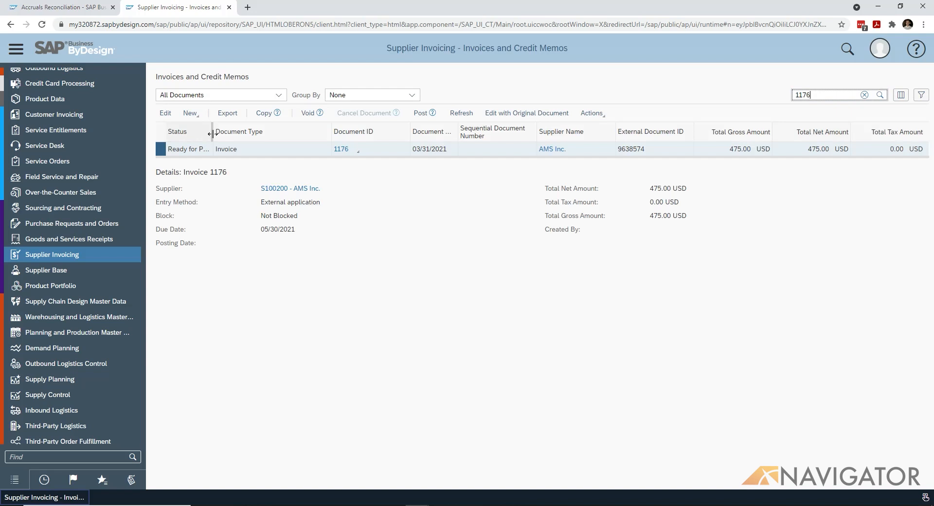
{"action": "left_click_drag", "start_coordinate": [212, 133], "coordinate": [250, 132]}
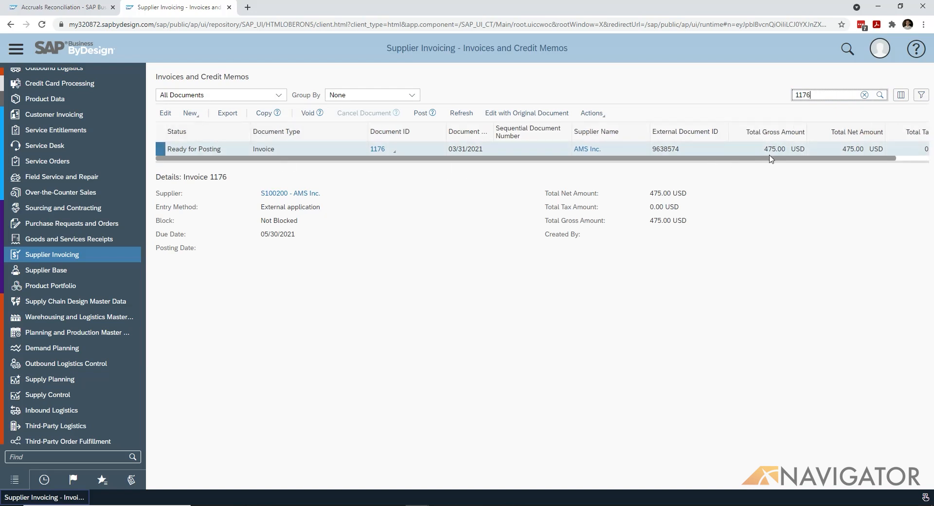
{"action": "left_click", "coordinate": [422, 112]}
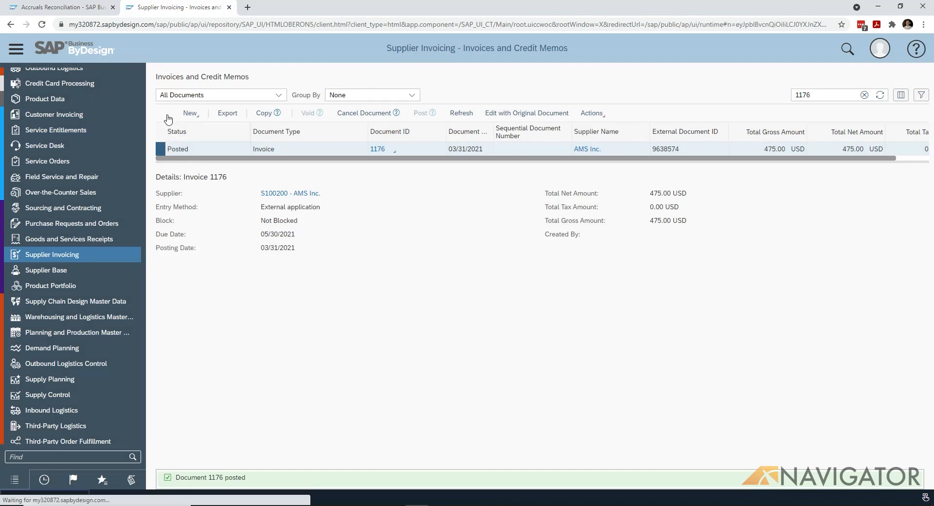
Open the posted invoice in full view and examine its accounting journal entry through the document flow
{"action": "left_click", "coordinate": [167, 115]}
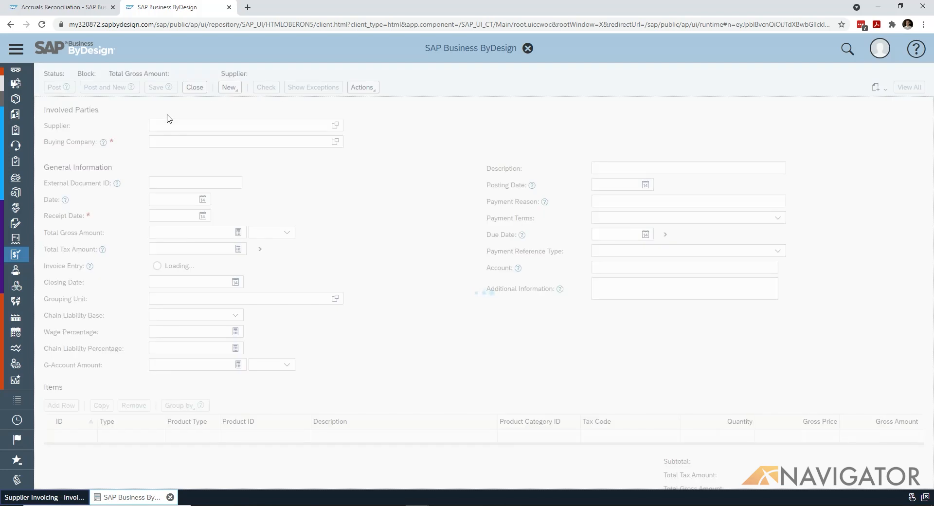
{"action": "left_click", "coordinate": [909, 88]}
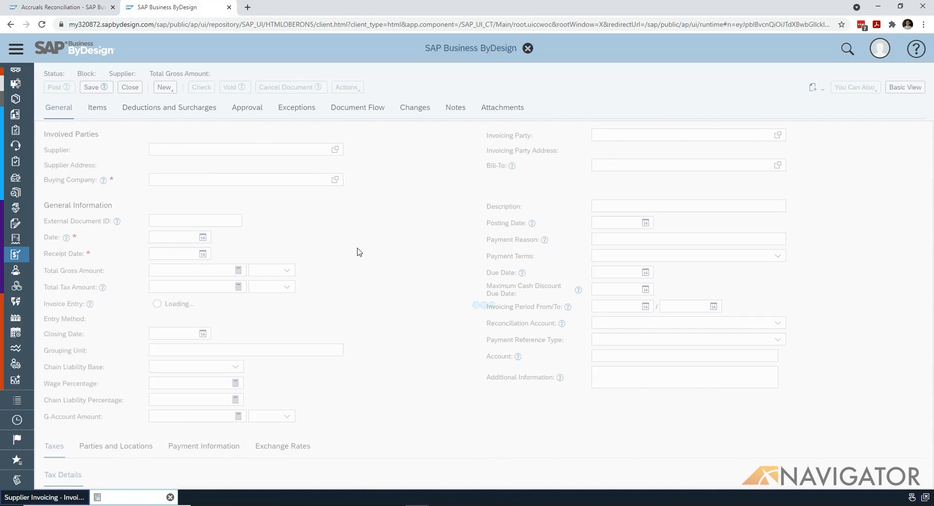
{"action": "left_click", "coordinate": [358, 109]}
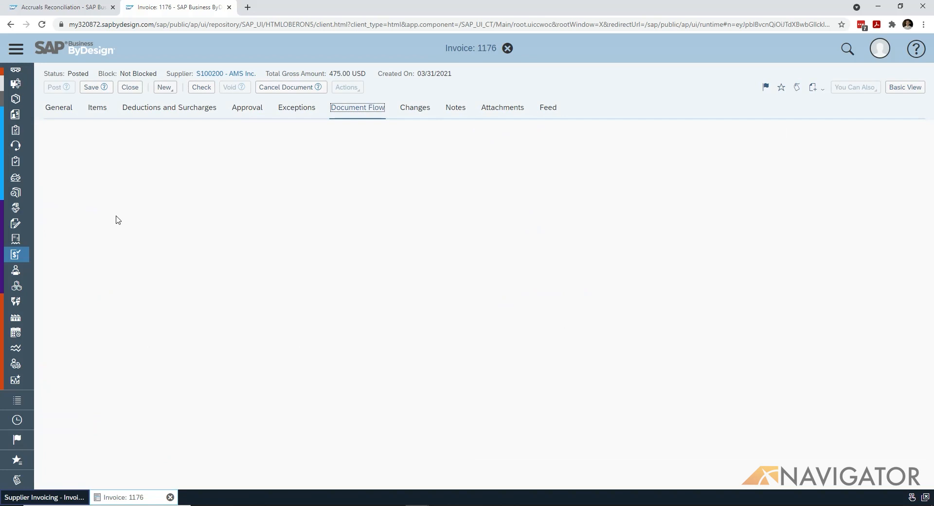
{"action": "left_click", "coordinate": [76, 270]}
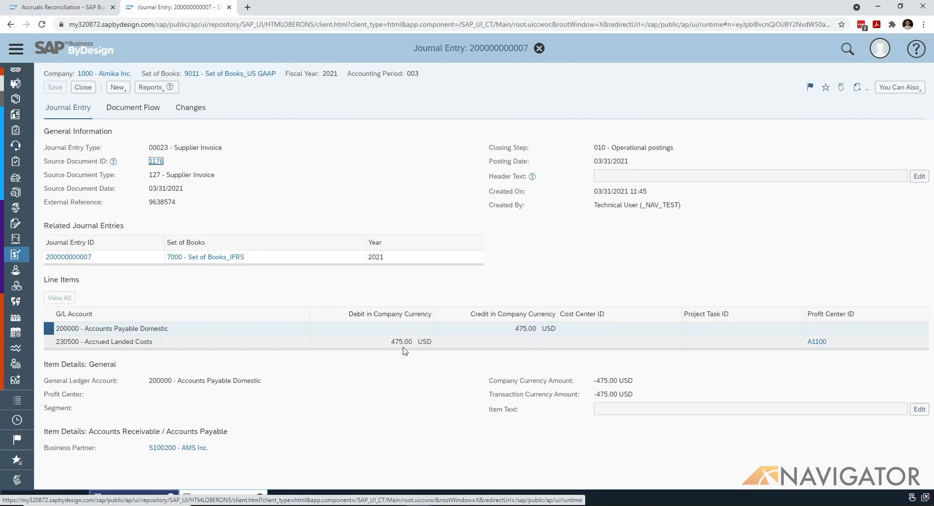
Close the journal entry and the invoice, and return to the accruals reconciliation in the first session
{"action": "left_click", "coordinate": [91, 92]}
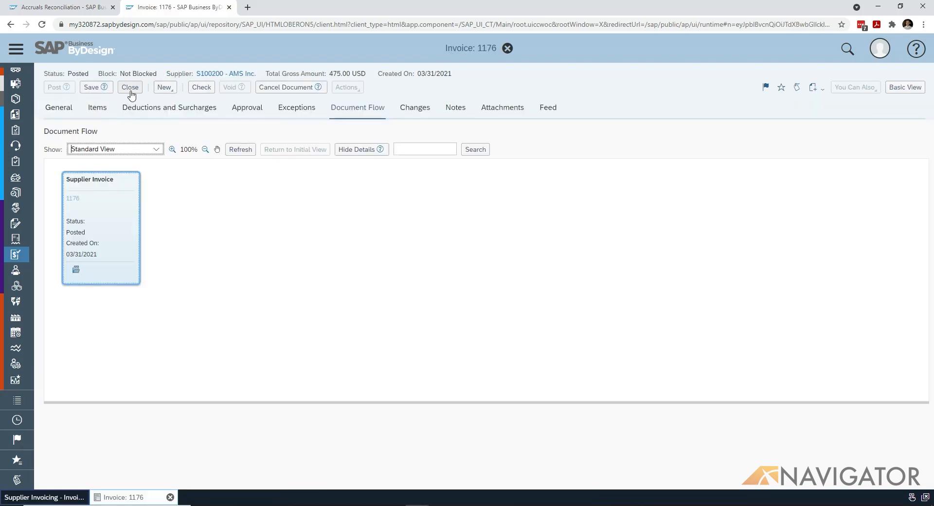
{"action": "left_click", "coordinate": [131, 90]}
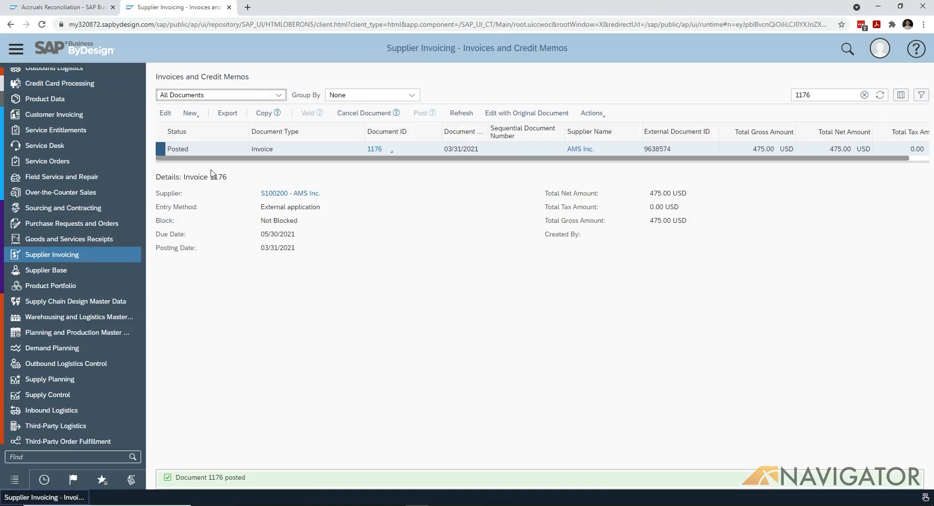
{"action": "left_click", "coordinate": [76, 9]}
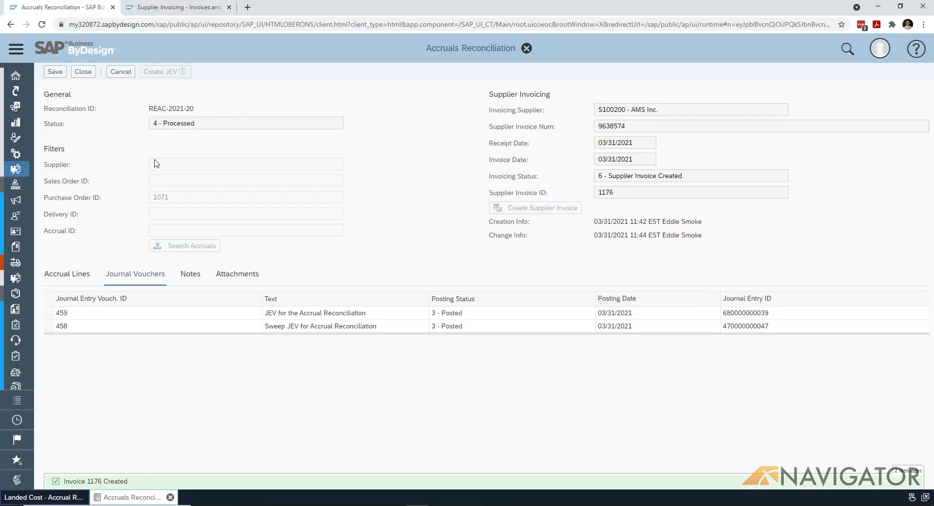
Save and close the accruals reconciliation, and open the purchase orders list under Purchase Requests and Orders
{"action": "left_click", "coordinate": [56, 72]}
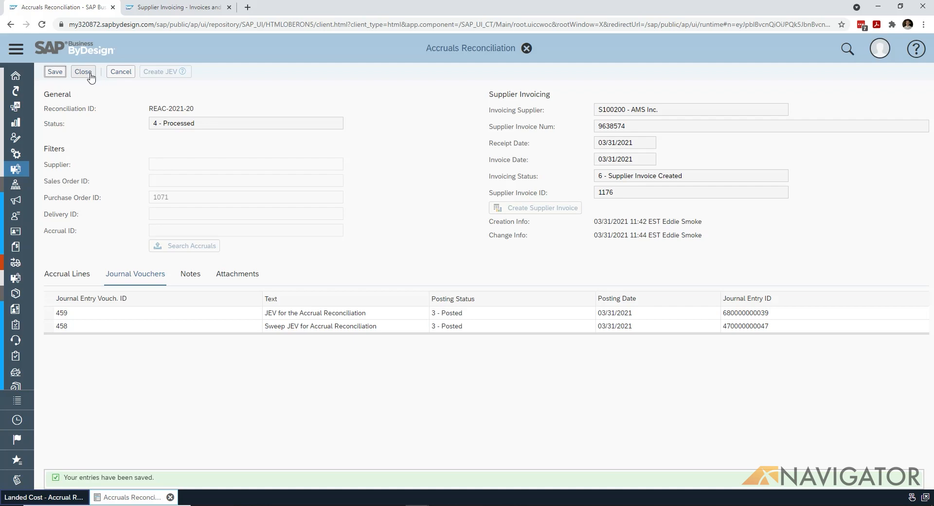
{"action": "left_click", "coordinate": [82, 72]}
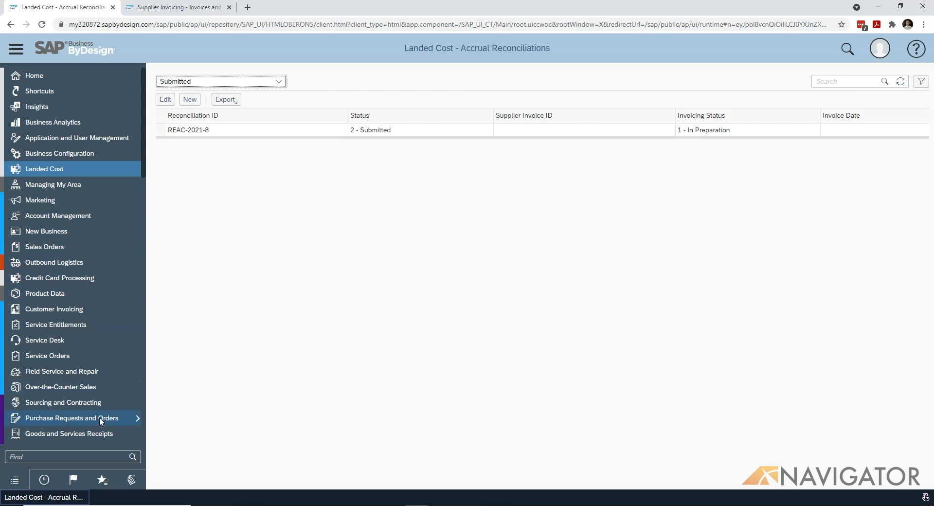
{"action": "left_click", "coordinate": [121, 418]}
{"action": "left_click", "coordinate": [198, 455]}
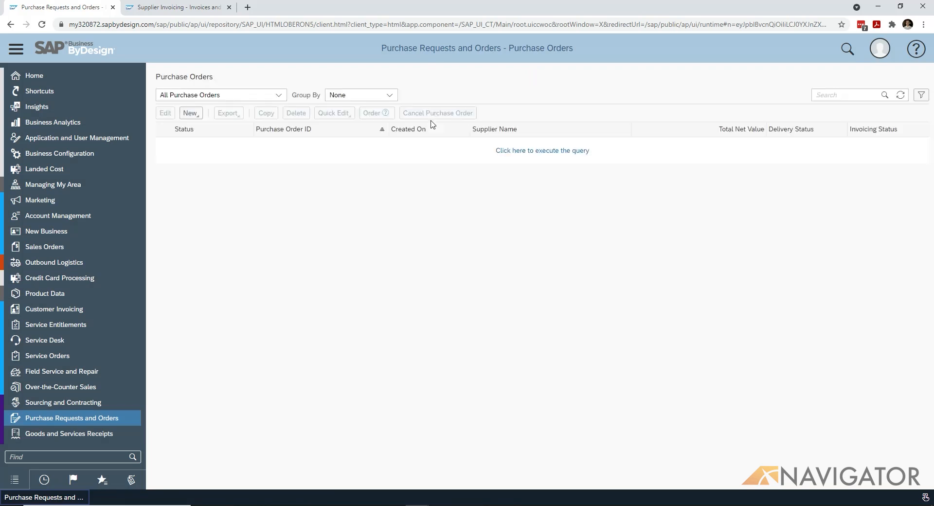
Search all purchase orders for the reconciled AMS Inc. order by its number and copy it into a new purchase order
{"action": "left_click", "coordinate": [826, 94]}
{"action": "type", "text": "10"}
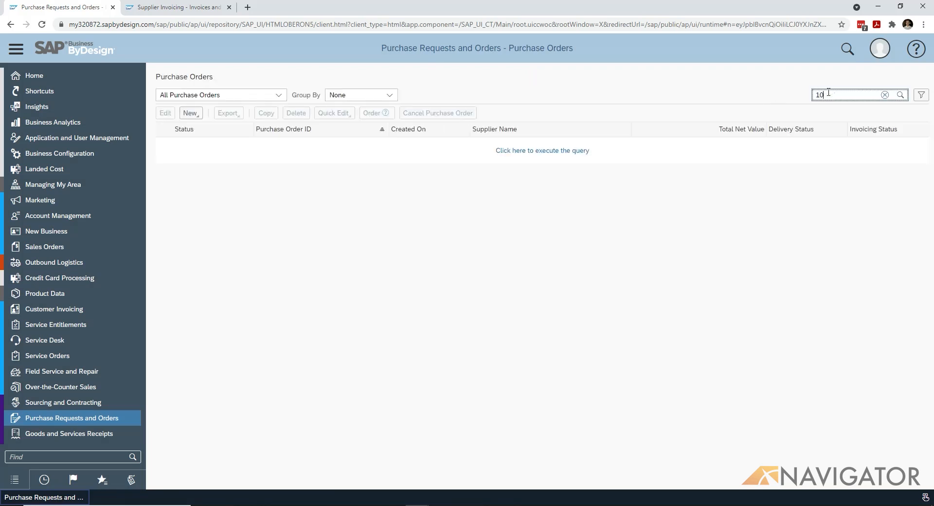
{"action": "type", "text": "71"}
{"action": "key", "text": "Return"}
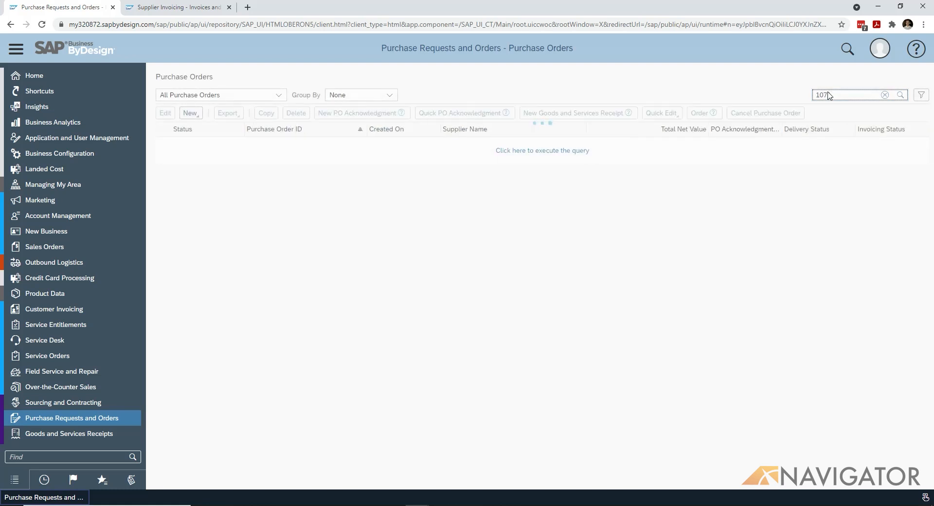
{"action": "left_click", "coordinate": [266, 112]}
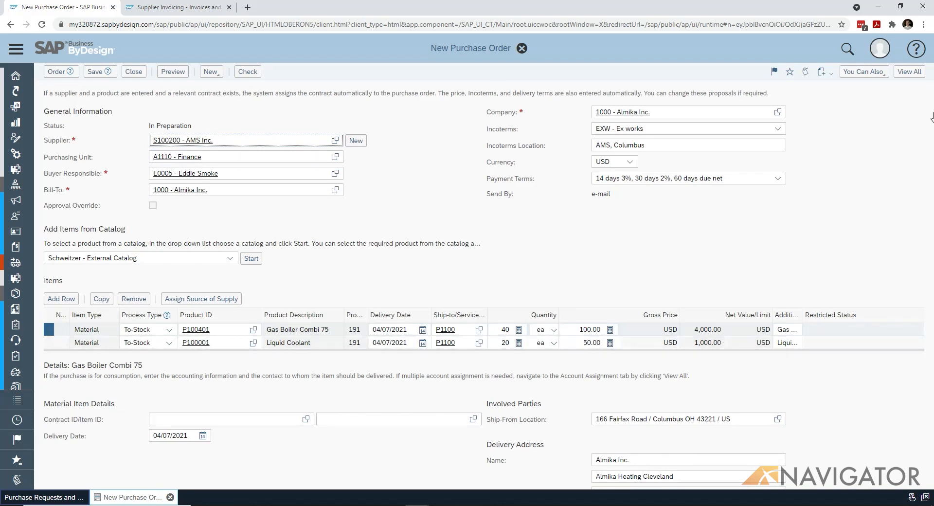
In the new purchase order's full view, add an accrual row with transportation mode Truck and accrual type Truck Freight
{"action": "left_click", "coordinate": [913, 75]}
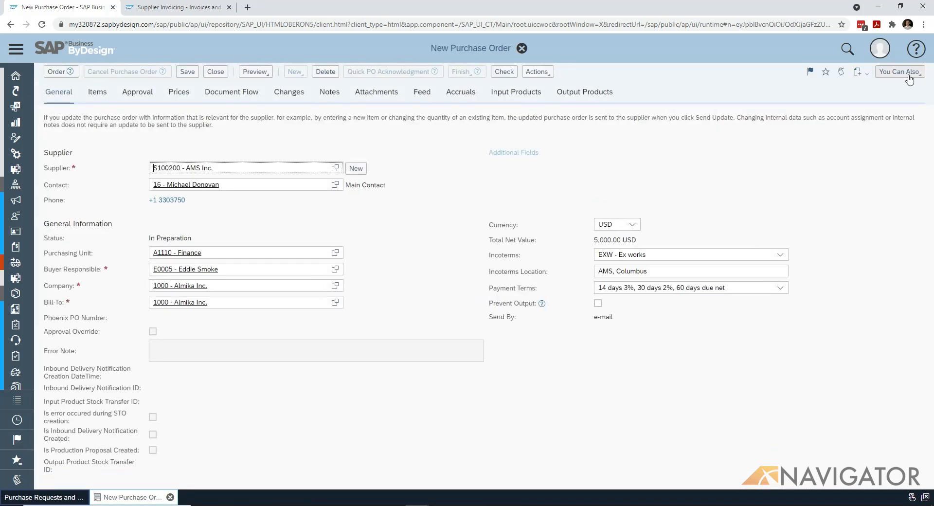
{"action": "left_click", "coordinate": [465, 95]}
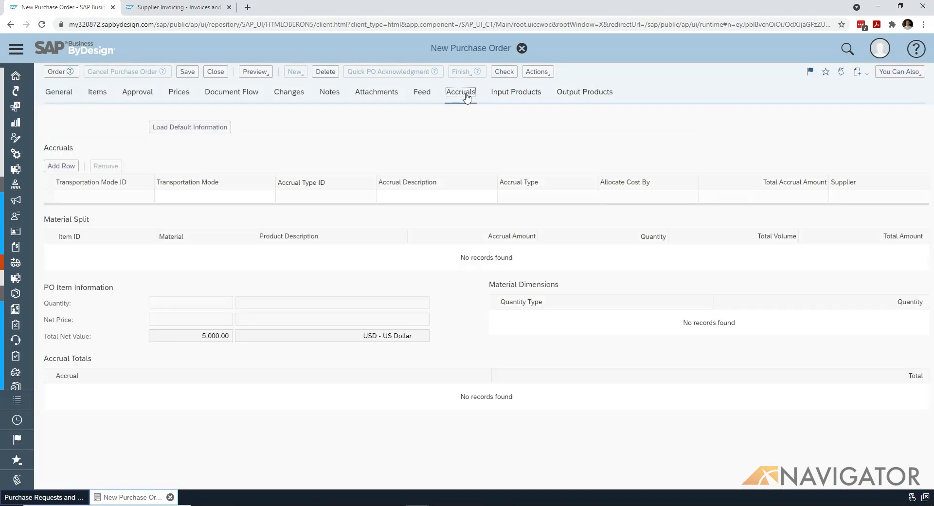
{"action": "left_click", "coordinate": [60, 167]}
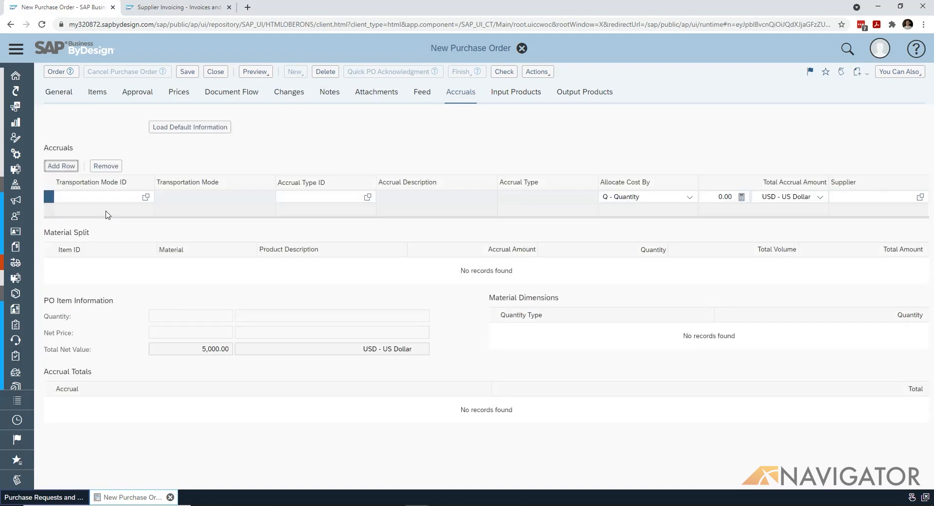
{"action": "left_click", "coordinate": [145, 197]}
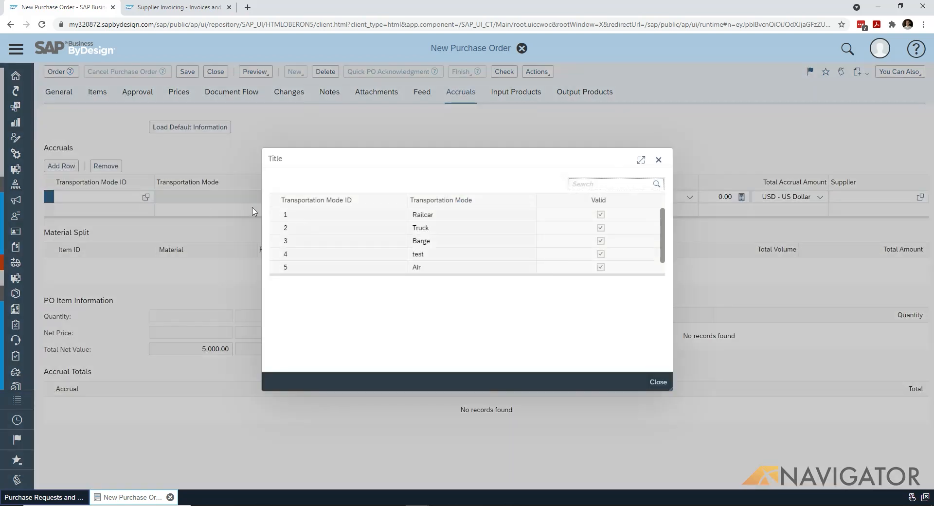
{"action": "left_click", "coordinate": [294, 228]}
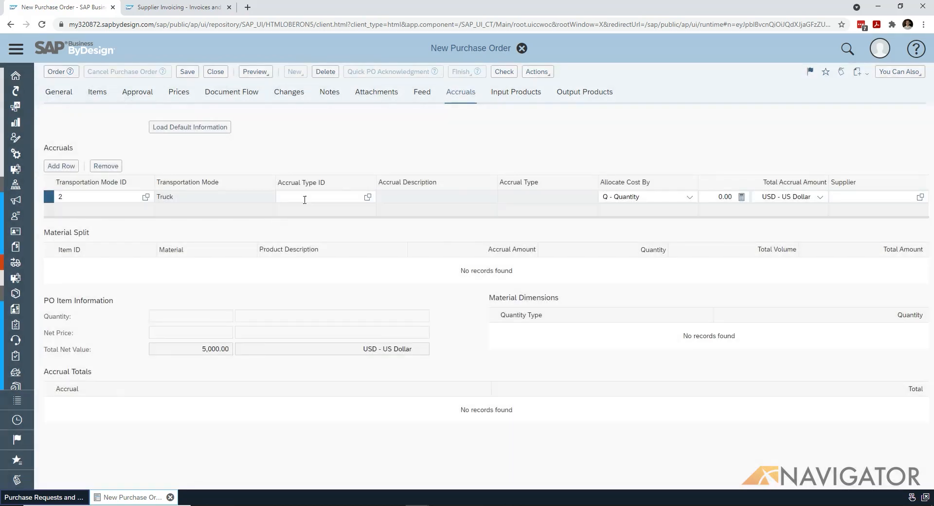
{"action": "left_click", "coordinate": [367, 197]}
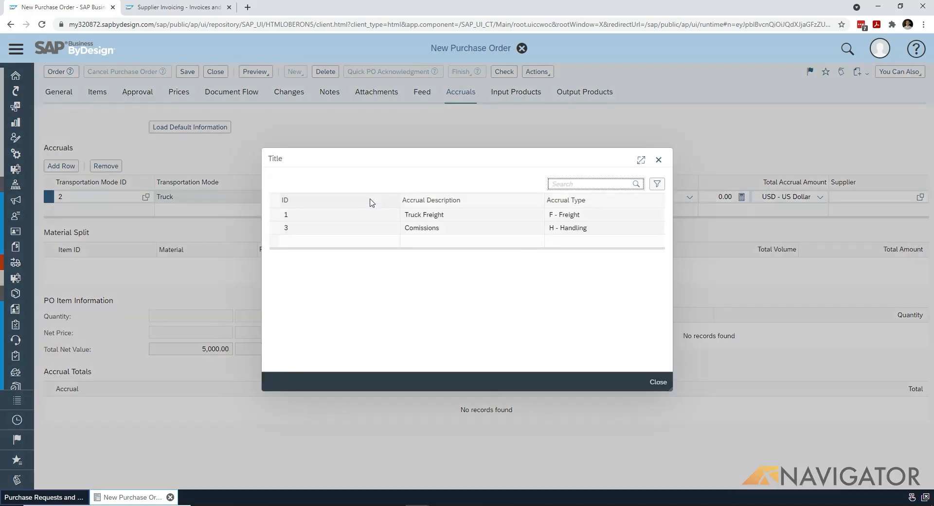
{"action": "left_click", "coordinate": [363, 214]}
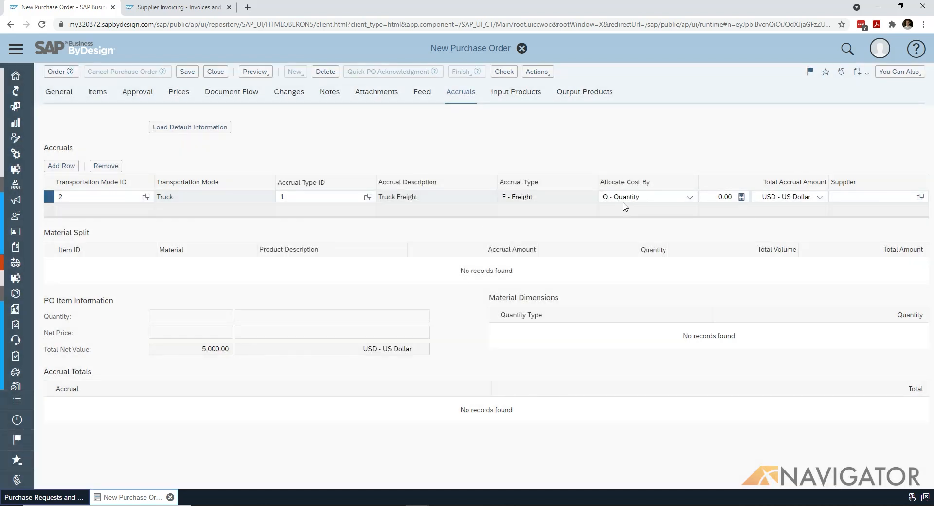
Set the truck freight accrual to 500.00 USD with supplier AMS Inc., and check and place the purchase order
{"action": "left_click", "coordinate": [720, 196]}
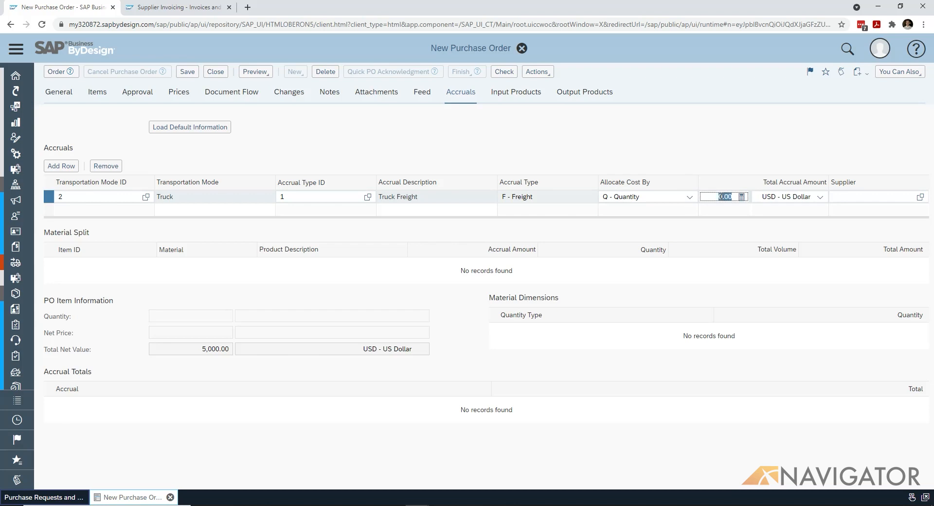
{"action": "type", "text": "50"}
{"action": "left_click", "coordinate": [838, 198]}
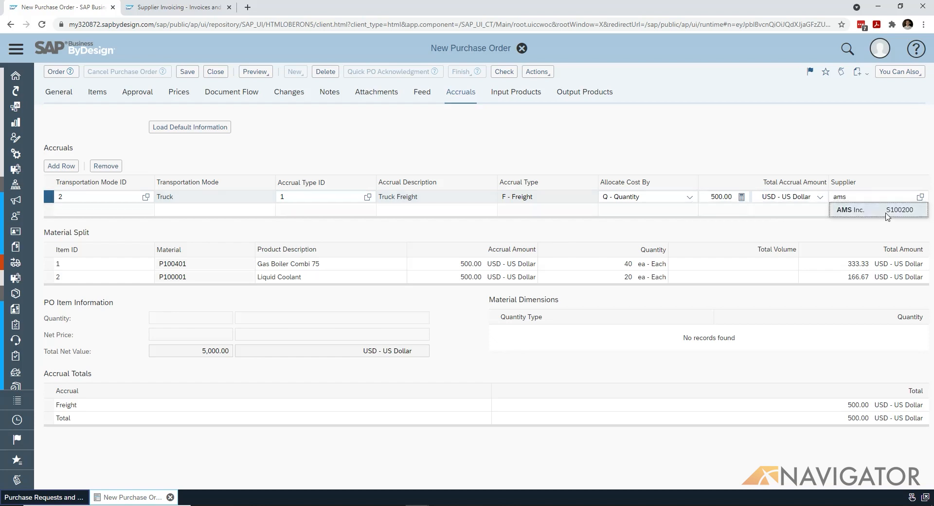
{"action": "left_click", "coordinate": [886, 213]}
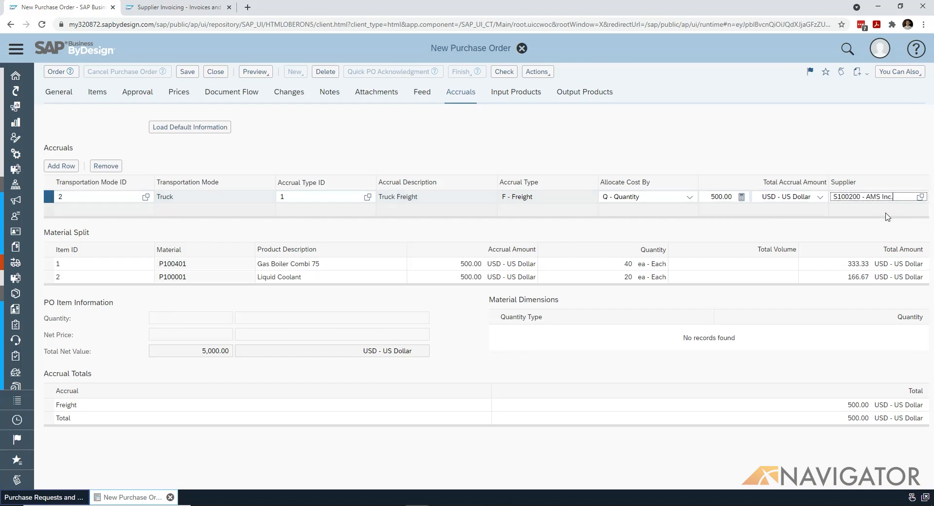
{"action": "left_click", "coordinate": [508, 74]}
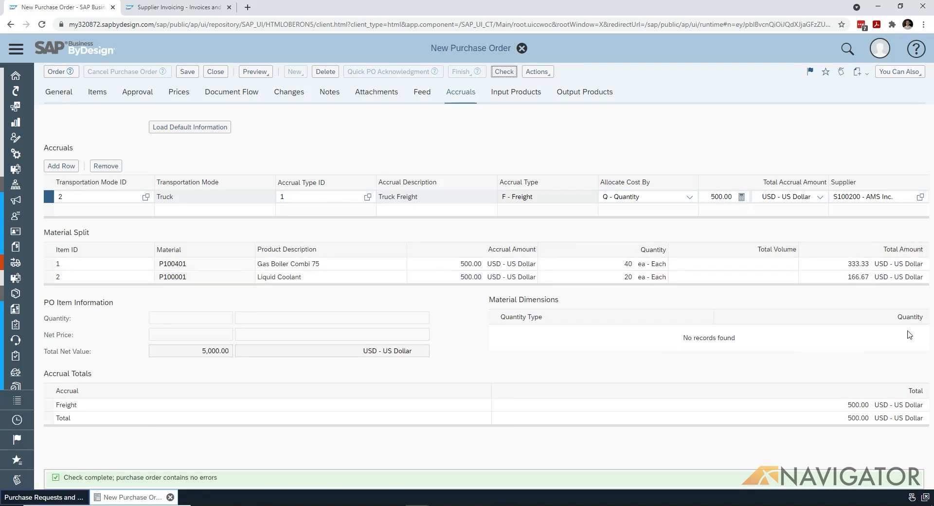
{"action": "left_click", "coordinate": [56, 73]}
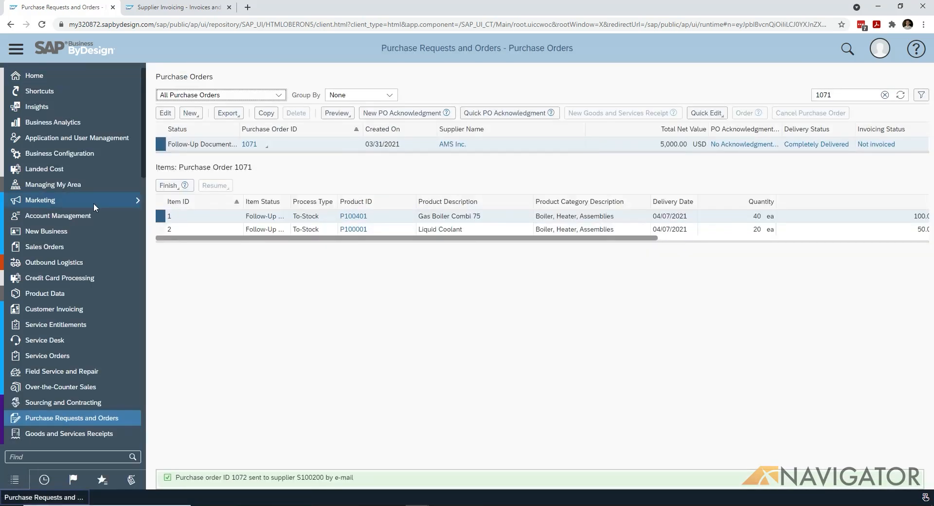
Start posting a goods receipt for the new AMS Inc. purchase order from the open purchase orders under Inbound Logistics
{"action": "scroll", "coordinate": [98, 242], "scroll_direction": "down", "scroll_amount": 4}
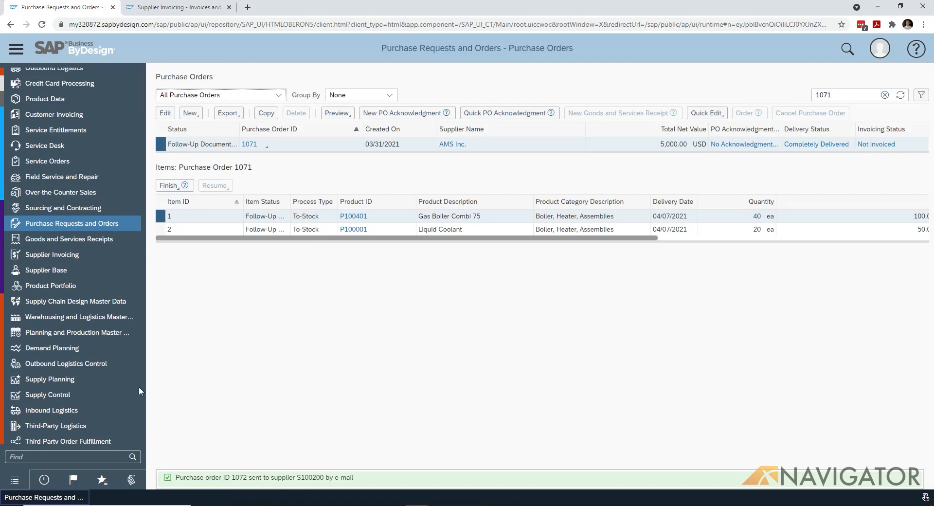
{"action": "mouse_move", "coordinate": [86, 410]}
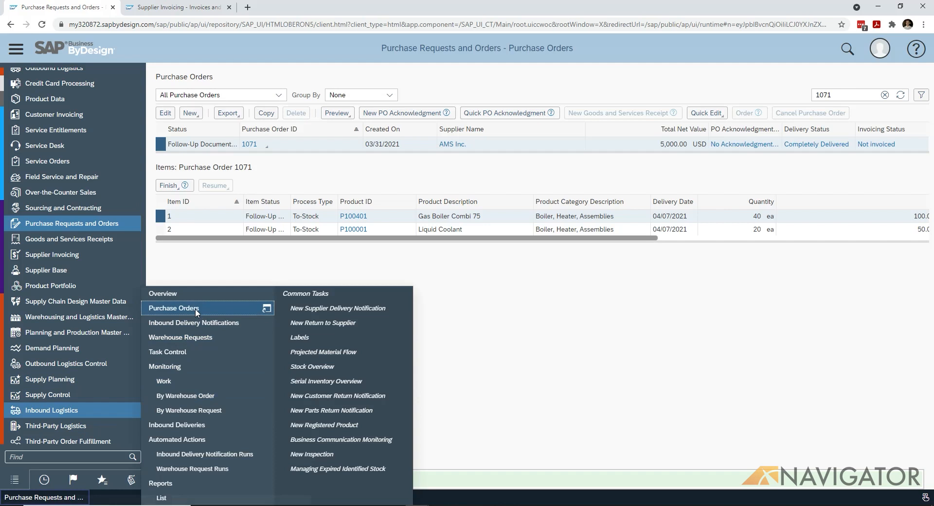
{"action": "left_click", "coordinate": [173, 308]}
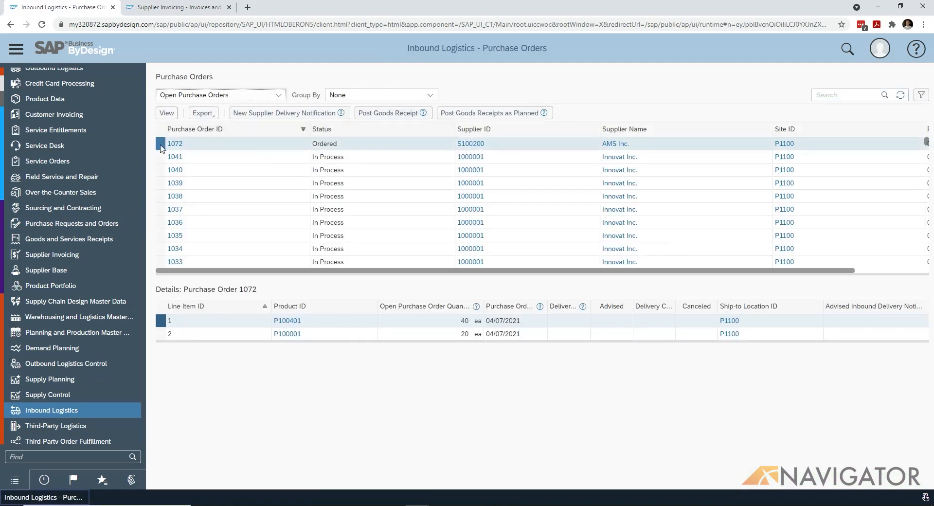
{"action": "left_click", "coordinate": [392, 114]}
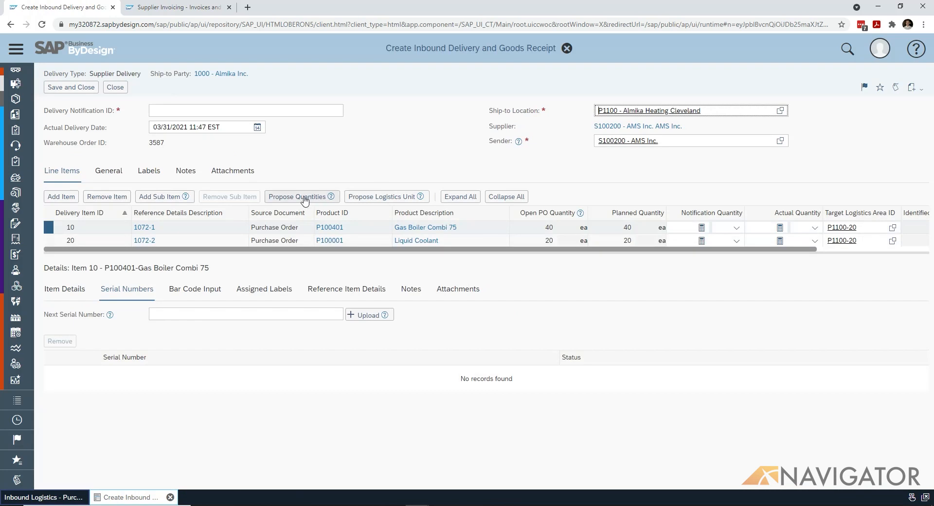
Propose the receipt quantities, enter BOL7452365 as the delivery notification ID, and save and close the goods receipt
{"action": "left_click", "coordinate": [305, 199]}
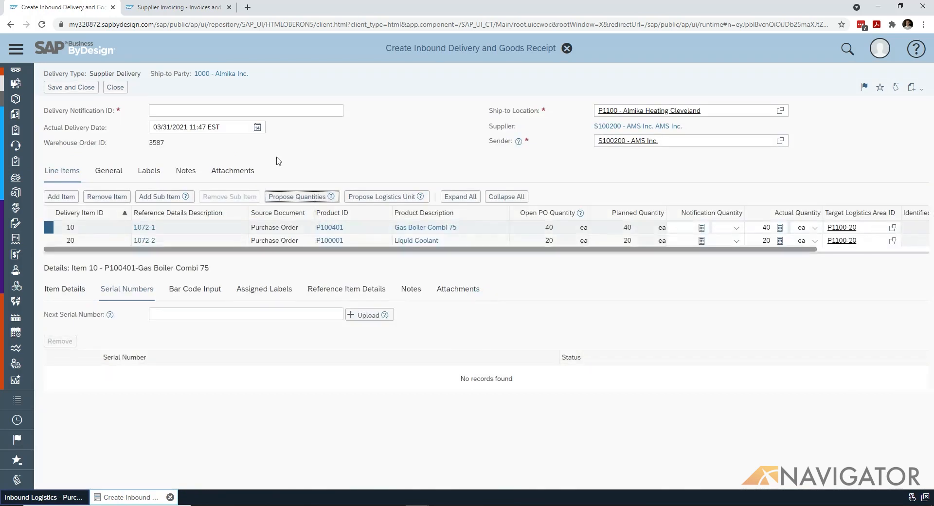
{"action": "left_click", "coordinate": [244, 110]}
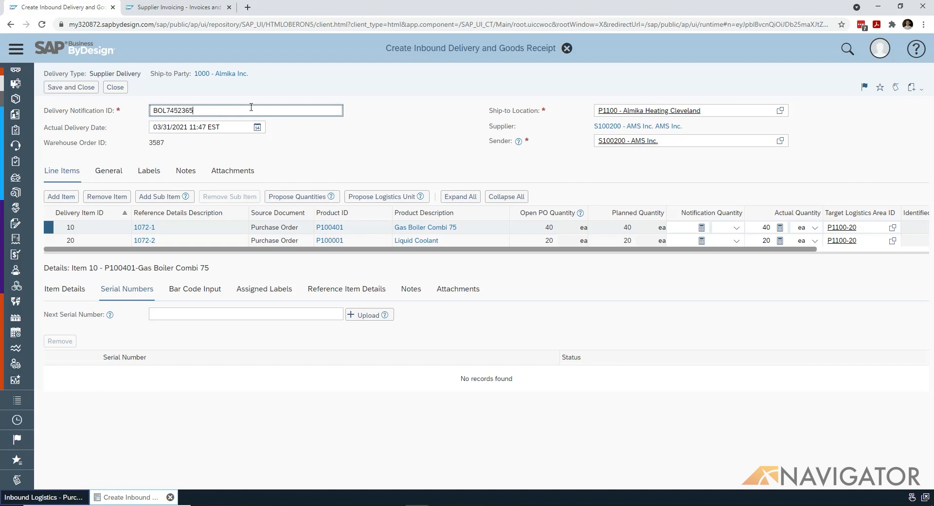
{"action": "left_click", "coordinate": [75, 89]}
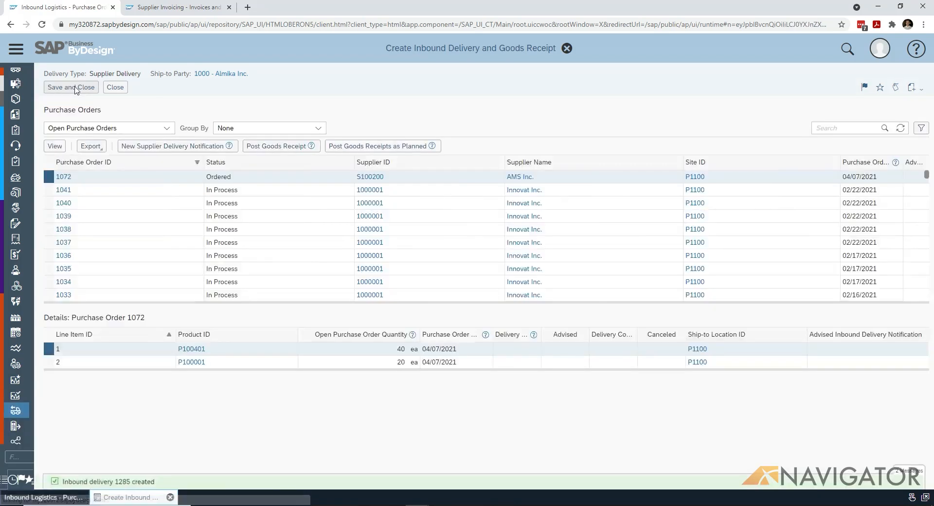
Open the submitted inbound accrual ACRL-2021-43 under Landed Cost and examine its details and journal entries
{"action": "scroll", "coordinate": [72, 159], "scroll_direction": "up", "scroll_amount": 1}
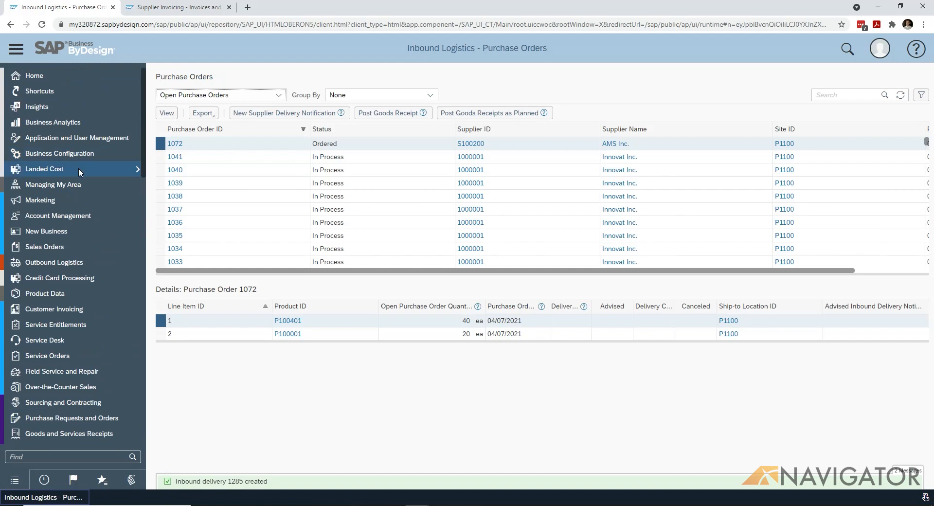
{"action": "mouse_move", "coordinate": [78, 167]}
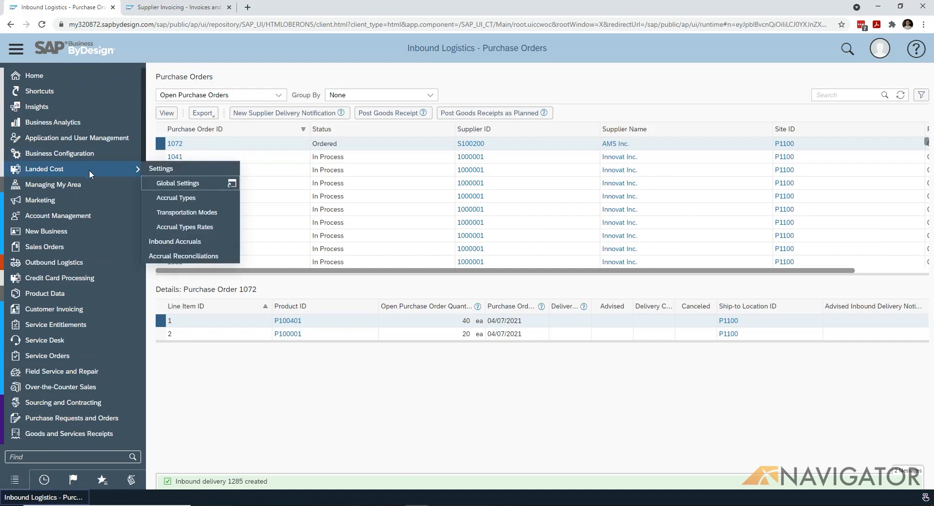
{"action": "left_click", "coordinate": [194, 241]}
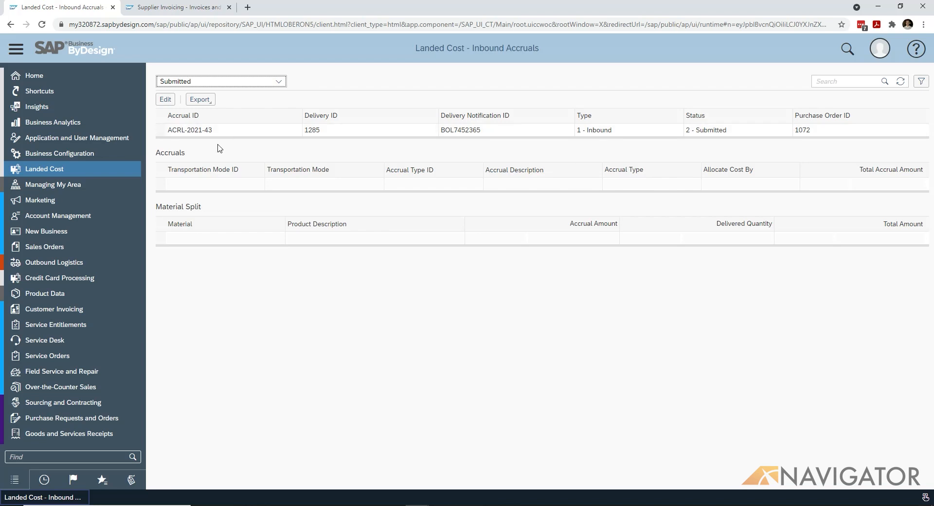
{"action": "left_click", "coordinate": [166, 100]}
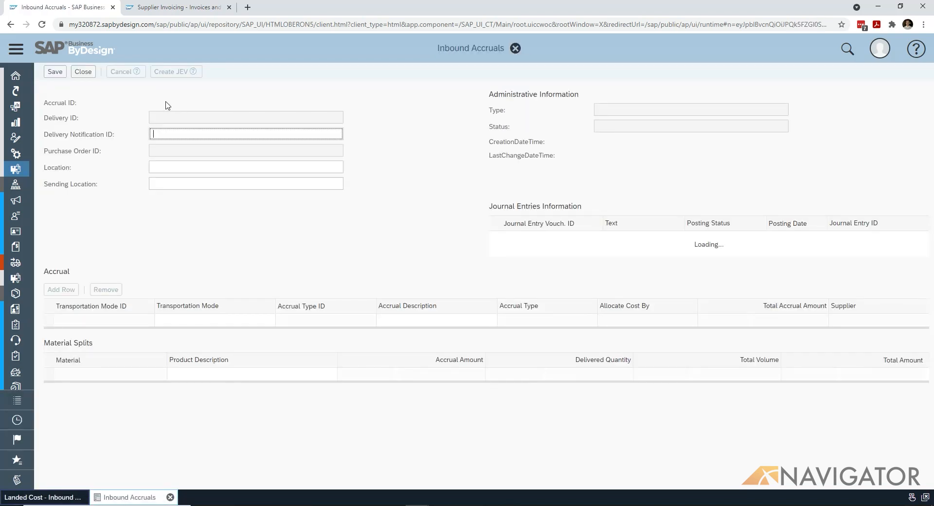
{"action": "left_click", "coordinate": [83, 72]}
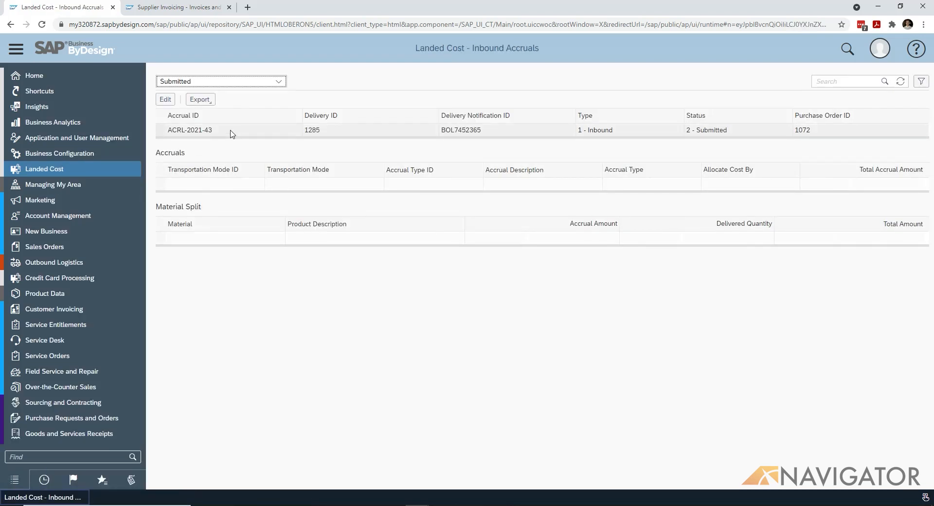
{"action": "left_click", "coordinate": [232, 135]}
{"action": "left_click", "coordinate": [165, 99]}
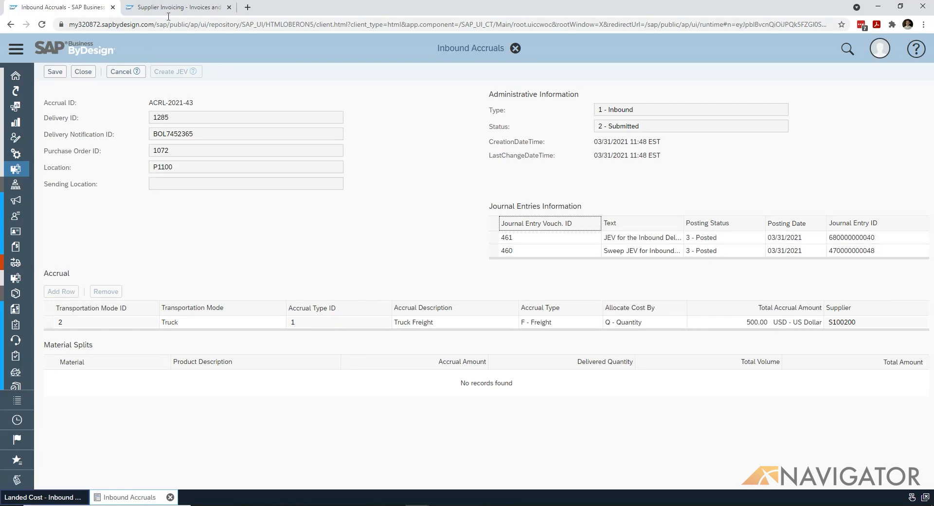
In the second session, open the General Ledger journal entry vouchers and examine the line items of vouchers 460 and 461
{"action": "left_click", "coordinate": [194, 8]}
{"action": "scroll", "coordinate": [71, 335], "scroll_direction": "down", "scroll_amount": 9}
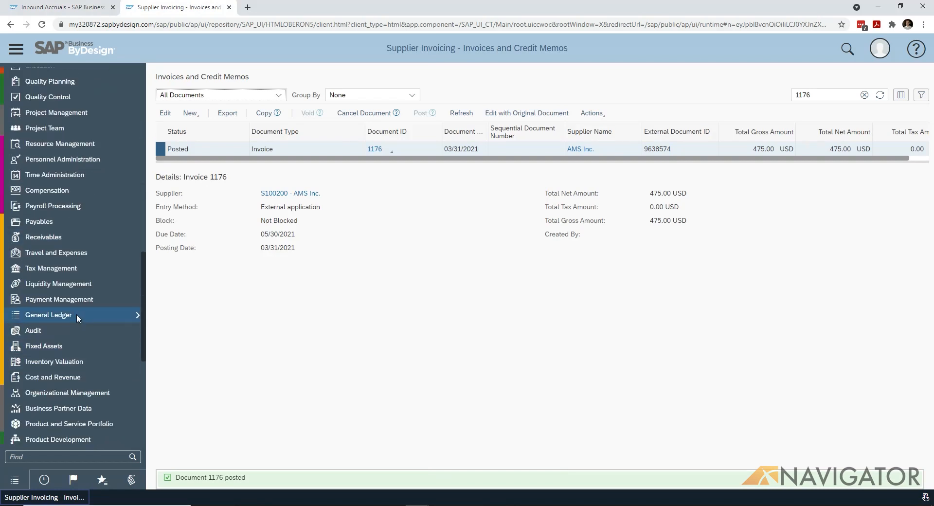
{"action": "mouse_move", "coordinate": [72, 314]}
{"action": "left_click", "coordinate": [198, 446]}
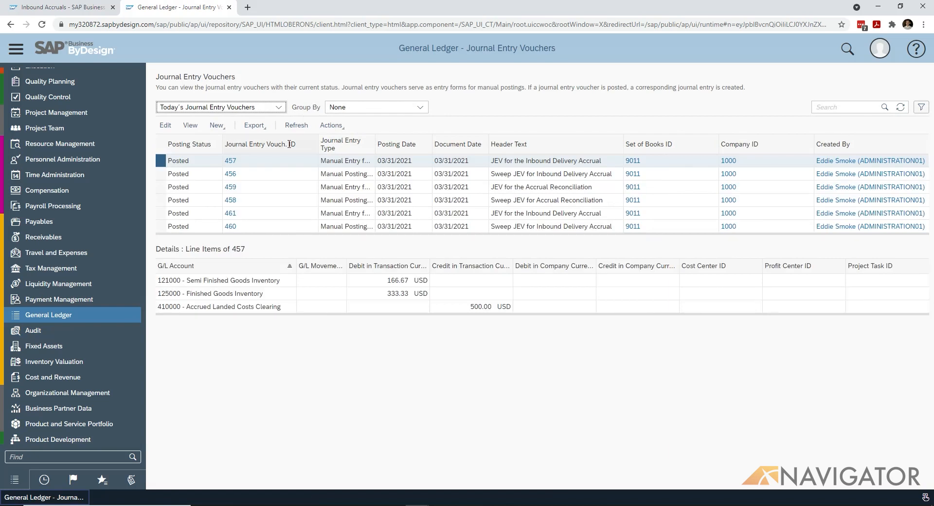
{"action": "left_click", "coordinate": [262, 230]}
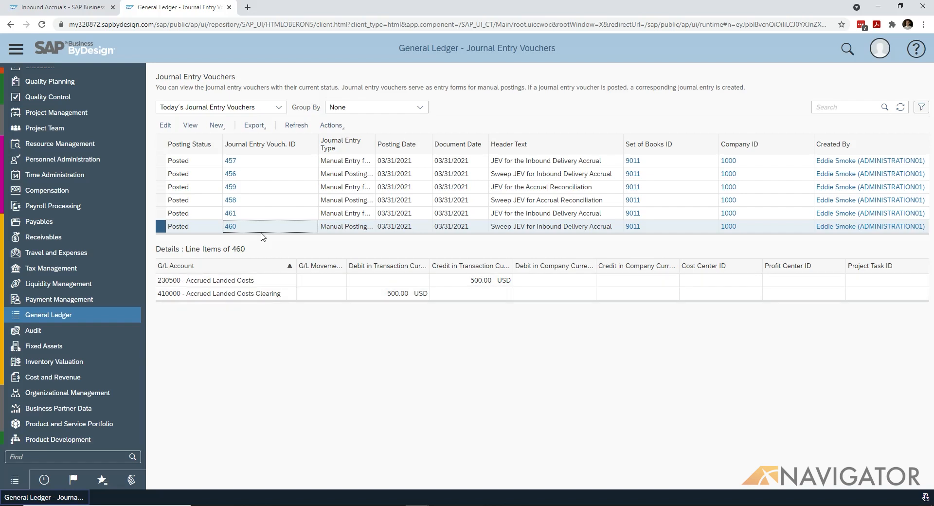
{"action": "left_click", "coordinate": [257, 217]}
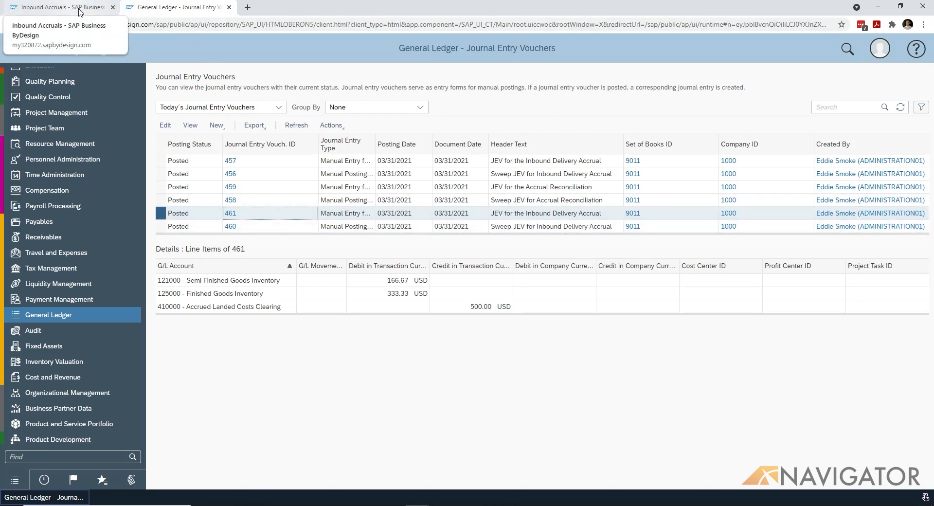
Back in the first session, close the inbound accrual and start a new accrual reconciliation under Landed Cost
{"action": "left_click", "coordinate": [79, 12]}
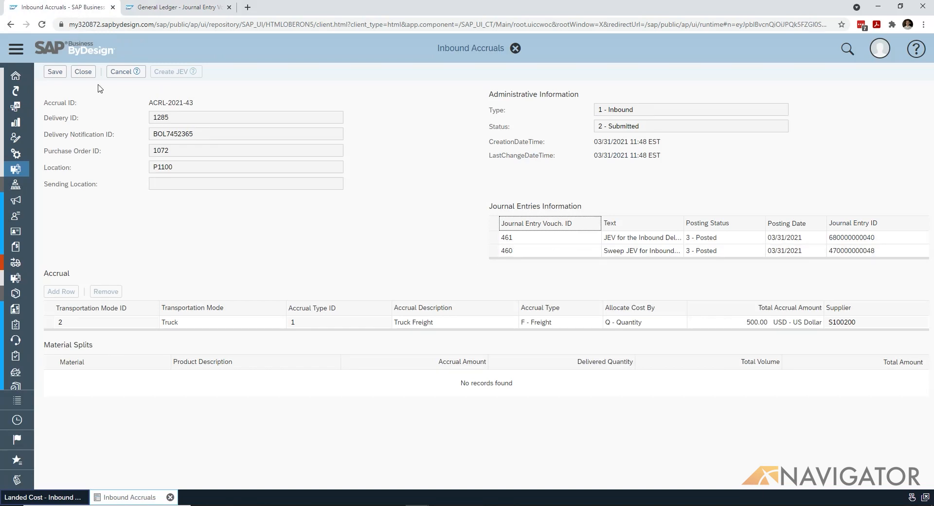
{"action": "left_click", "coordinate": [83, 73]}
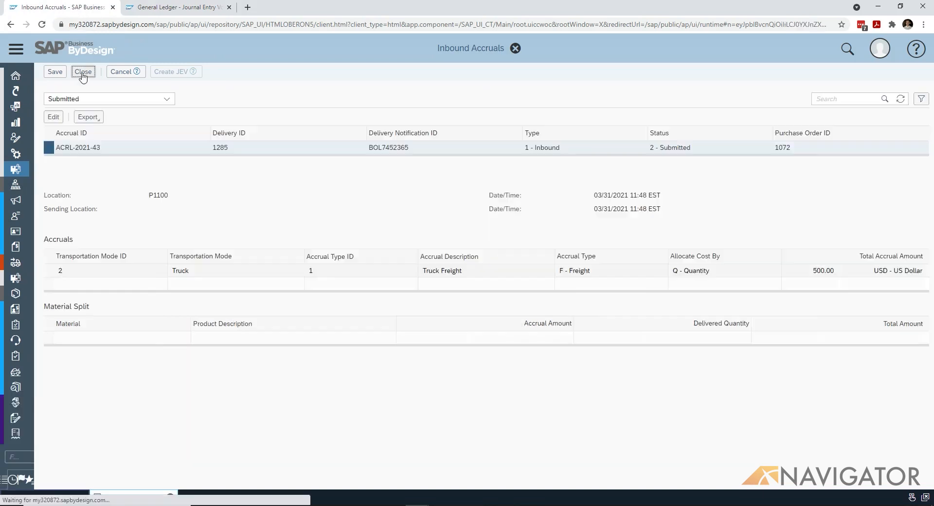
{"action": "mouse_move", "coordinate": [83, 168]}
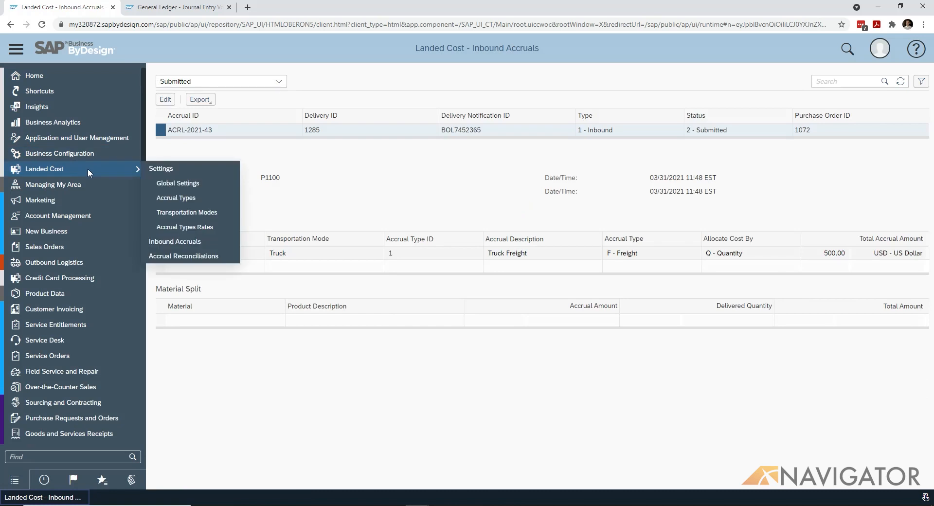
{"action": "left_click", "coordinate": [189, 260]}
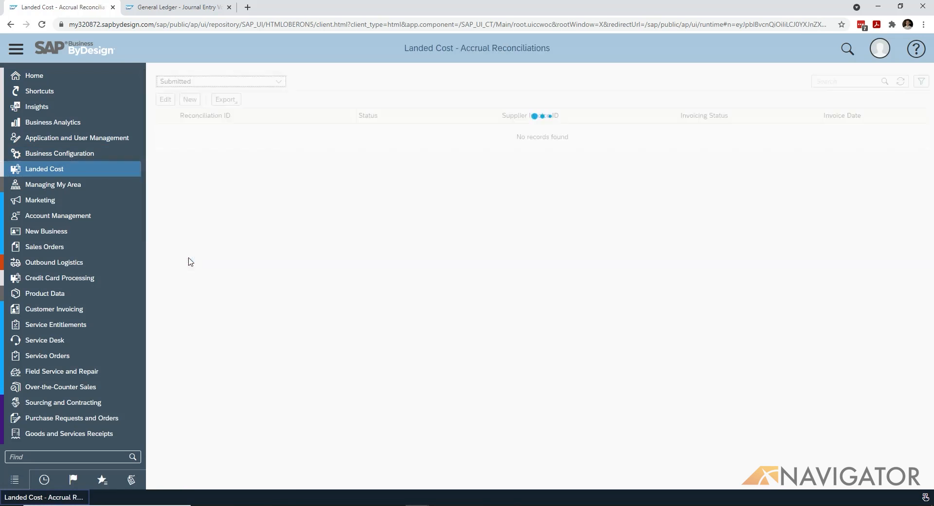
{"action": "left_click", "coordinate": [189, 100]}
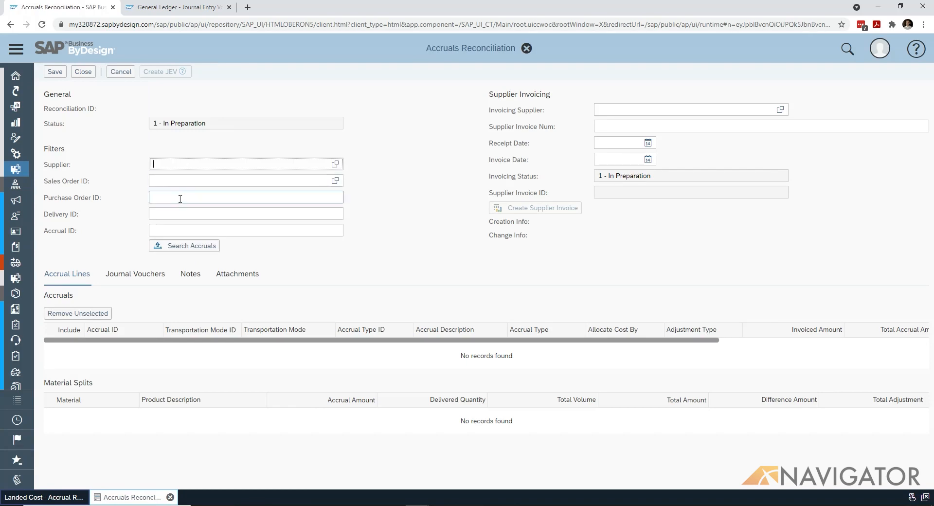
Search accruals by the new AMS Inc. purchase order's ID, include accrual ACRL-2021-43 and remove the unselected accruals
{"action": "left_click", "coordinate": [181, 198]}
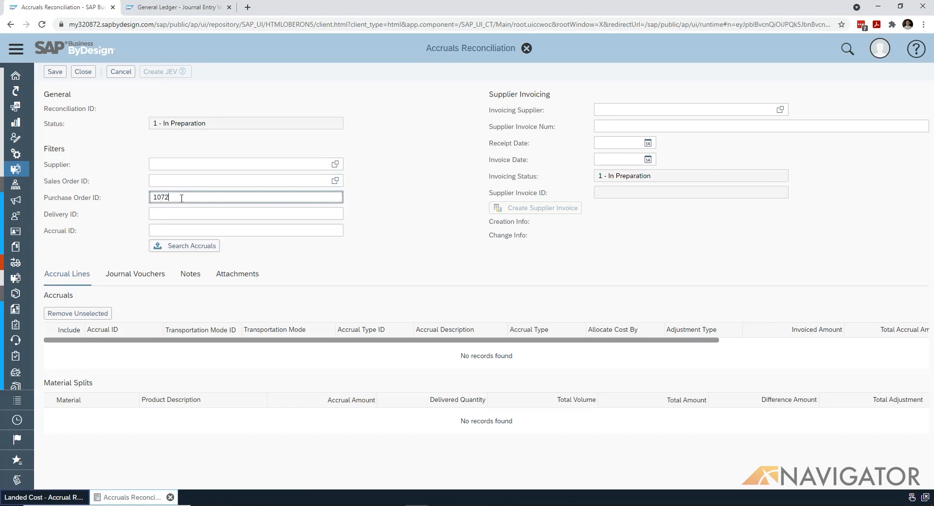
{"action": "left_click", "coordinate": [184, 247]}
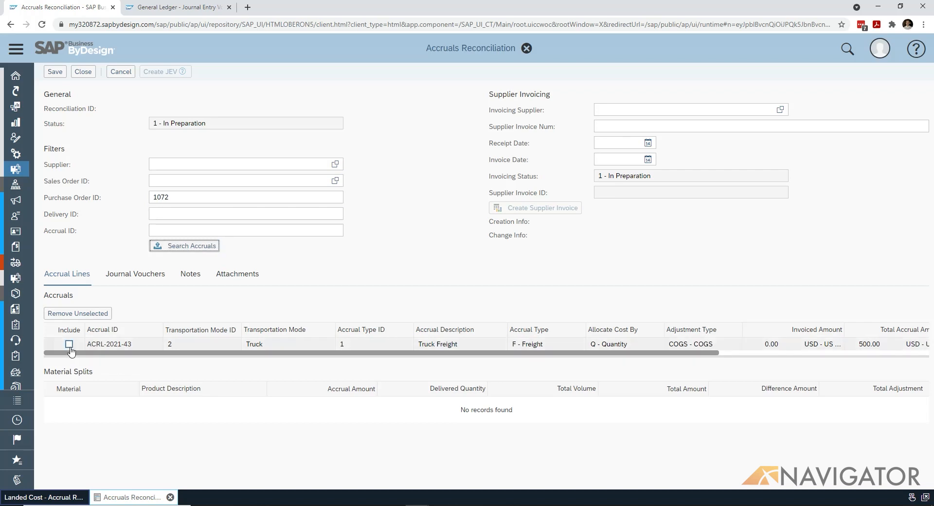
{"action": "left_click", "coordinate": [69, 344]}
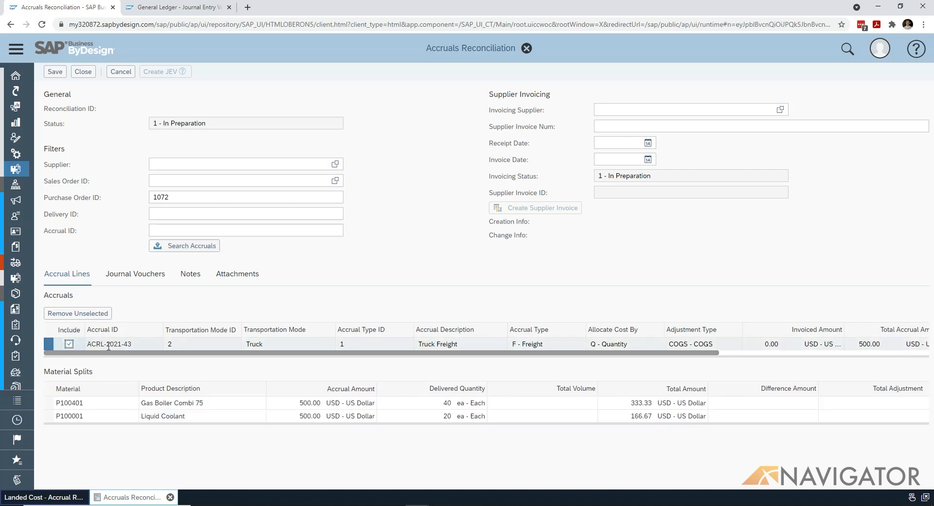
{"action": "left_click", "coordinate": [94, 314]}
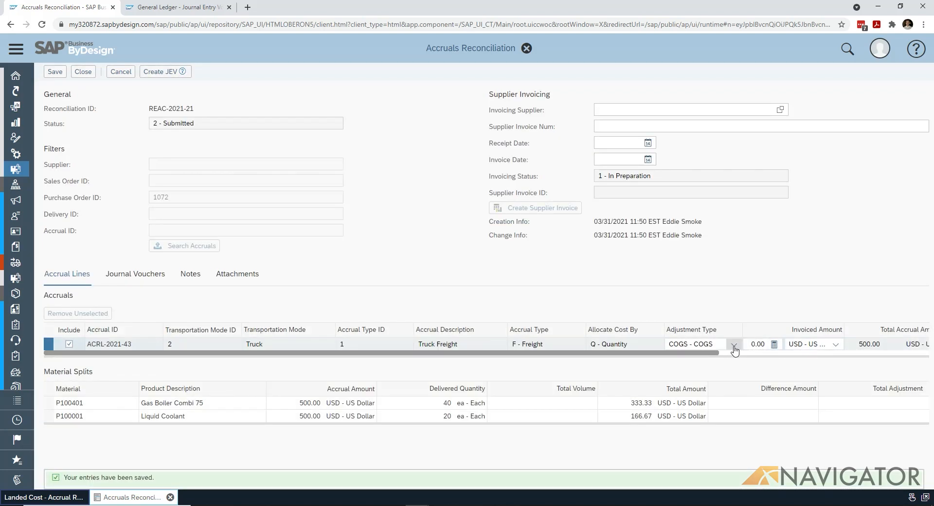
Set the accrual line's adjustment type to CAP - Capitalize and its invoiced amount to 525 USD, and create the reconciliation's journal entry vouchers
{"action": "left_click", "coordinate": [734, 347]}
{"action": "left_click", "coordinate": [704, 361]}
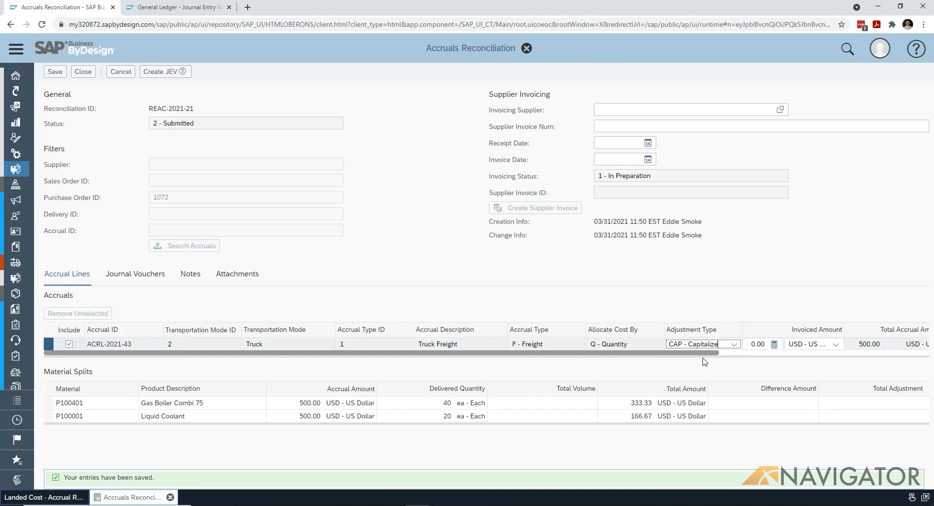
{"action": "left_click", "coordinate": [759, 344]}
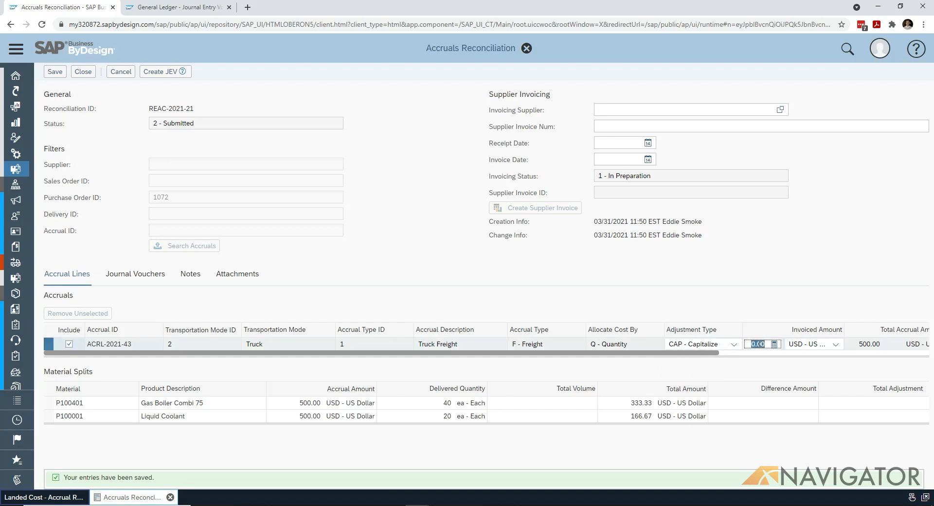
{"action": "type", "text": "525"}
{"action": "key", "text": "Return"}
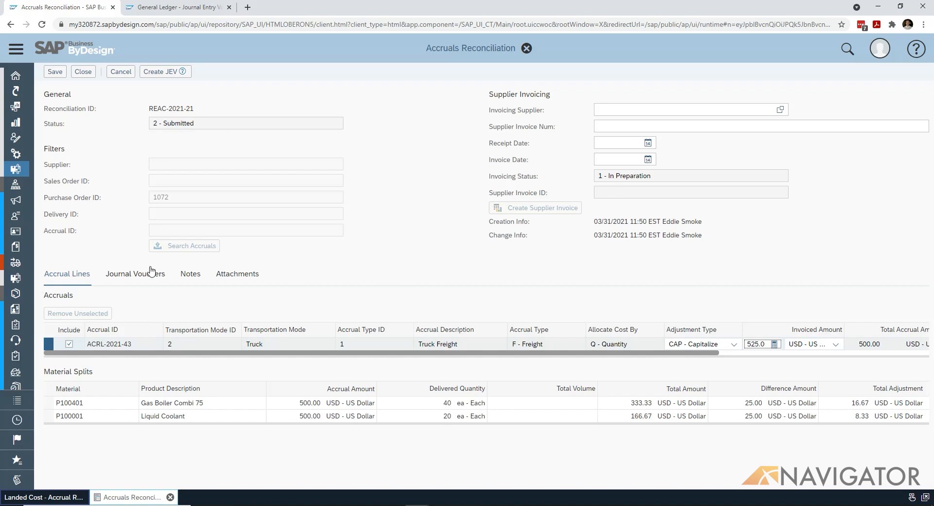
{"action": "left_click", "coordinate": [166, 73]}
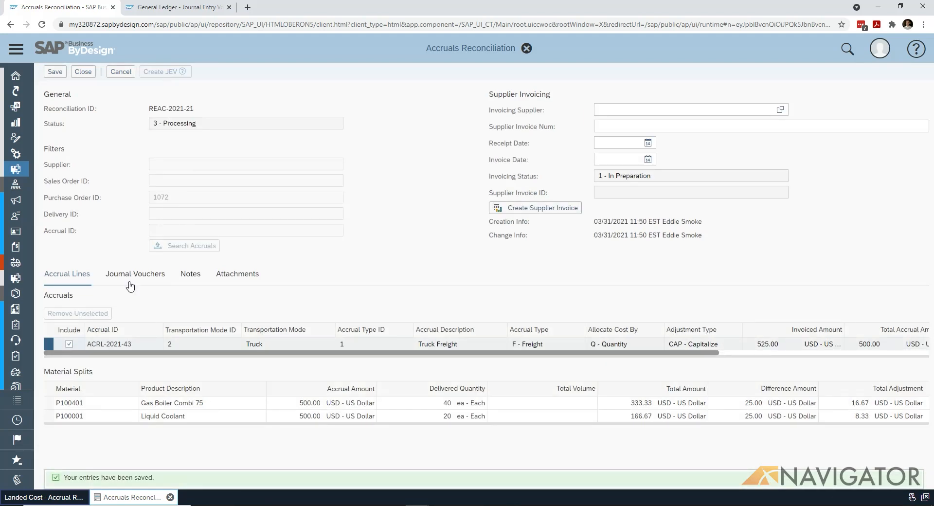
View the reconciliation's journal vouchers and, in the second session's refreshed General Ledger voucher list, examine the line items of vouchers 462 and 463
{"action": "left_click", "coordinate": [143, 274]}
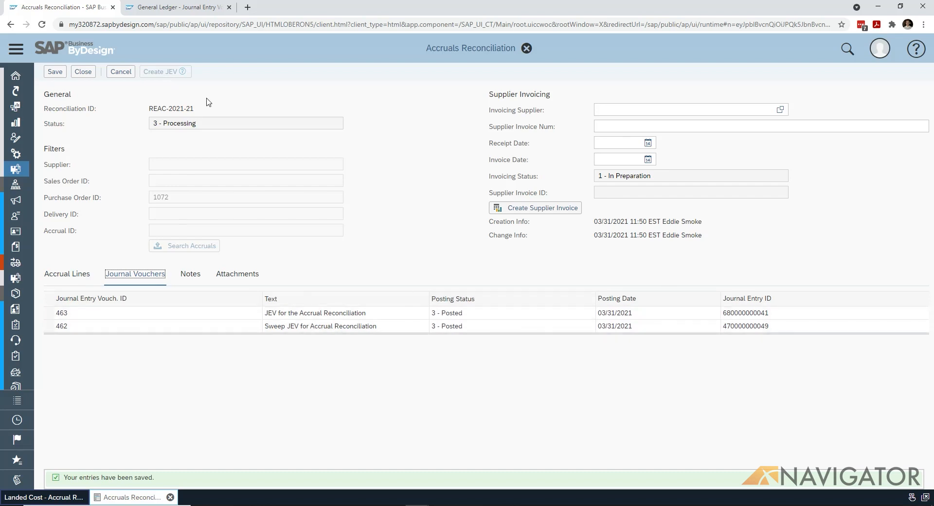
{"action": "left_click", "coordinate": [193, 9]}
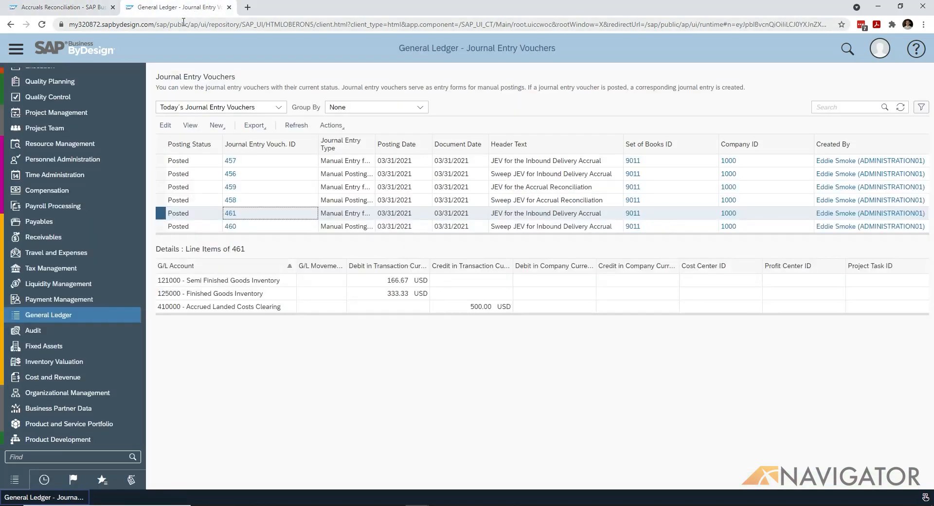
{"action": "left_click", "coordinate": [900, 108]}
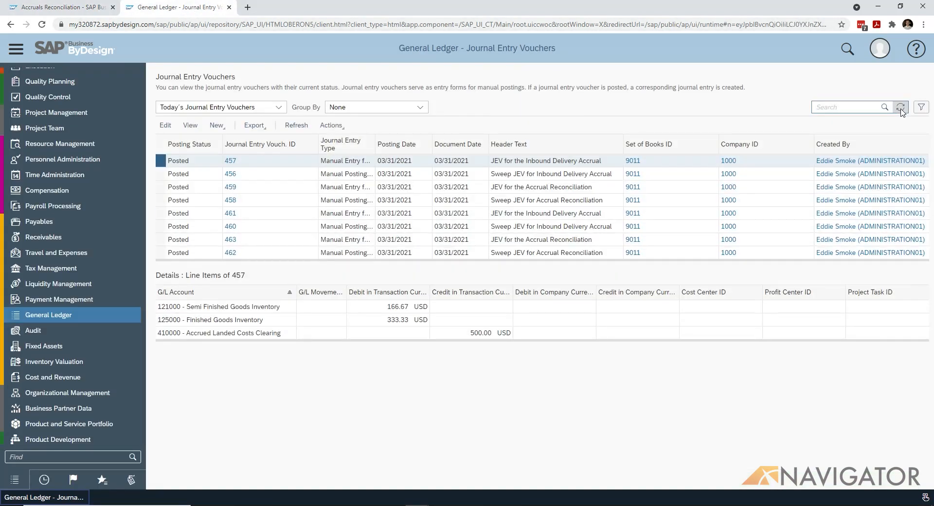
{"action": "left_click", "coordinate": [284, 253]}
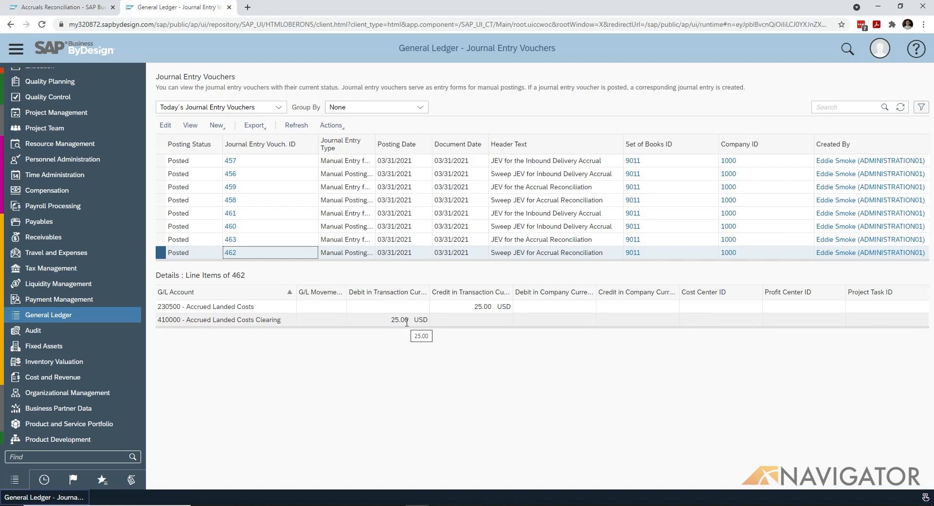
{"action": "left_click", "coordinate": [271, 241]}
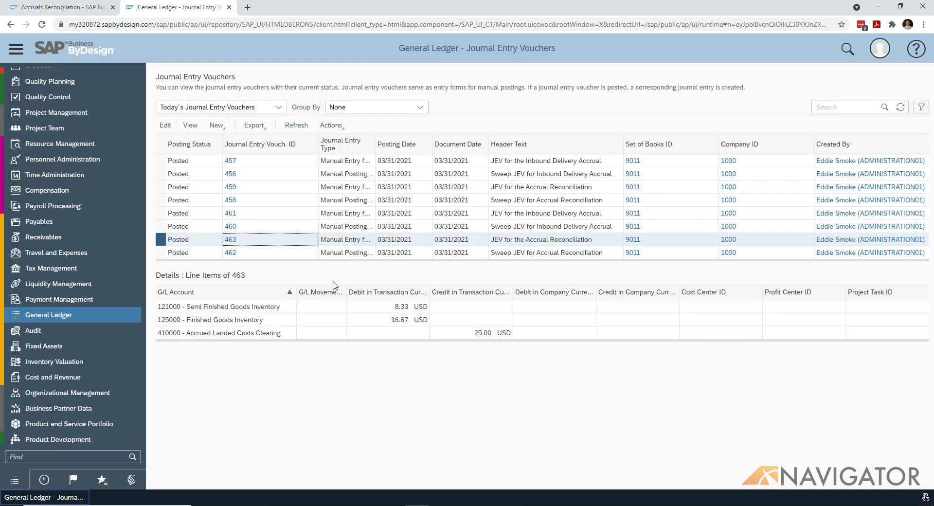
In the accrual reconciliation, create a supplier invoice for AMS Inc. with invoice number 987456 and receipt and invoice dates 03/31/2021
{"action": "left_click", "coordinate": [79, 9]}
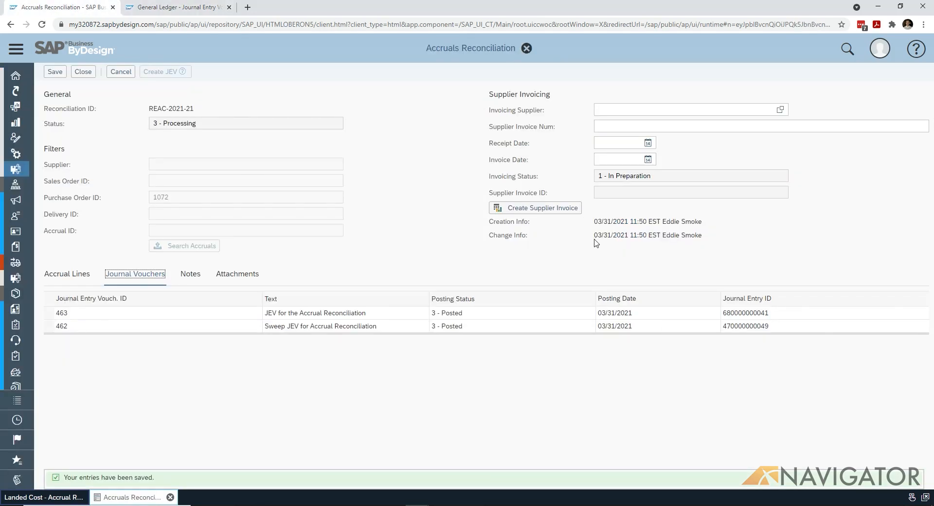
{"action": "left_click", "coordinate": [629, 112]}
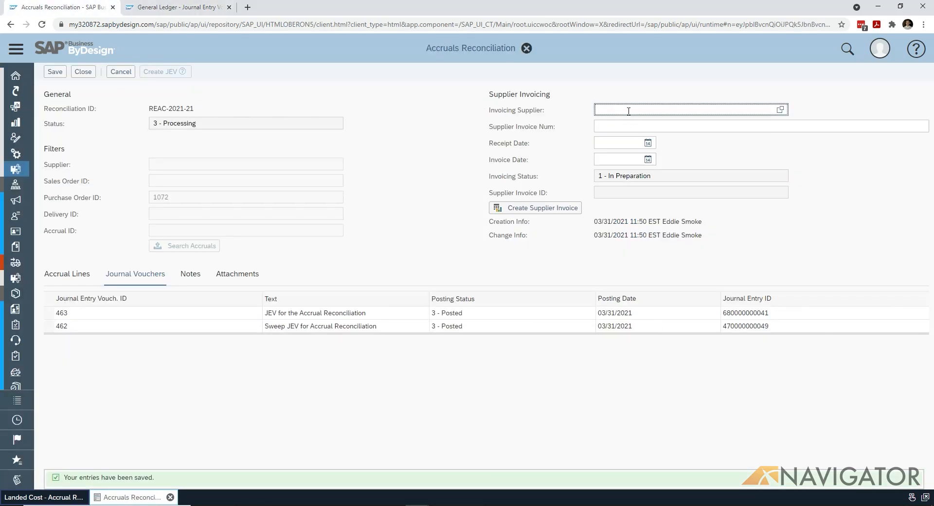
{"action": "type", "text": "ams"}
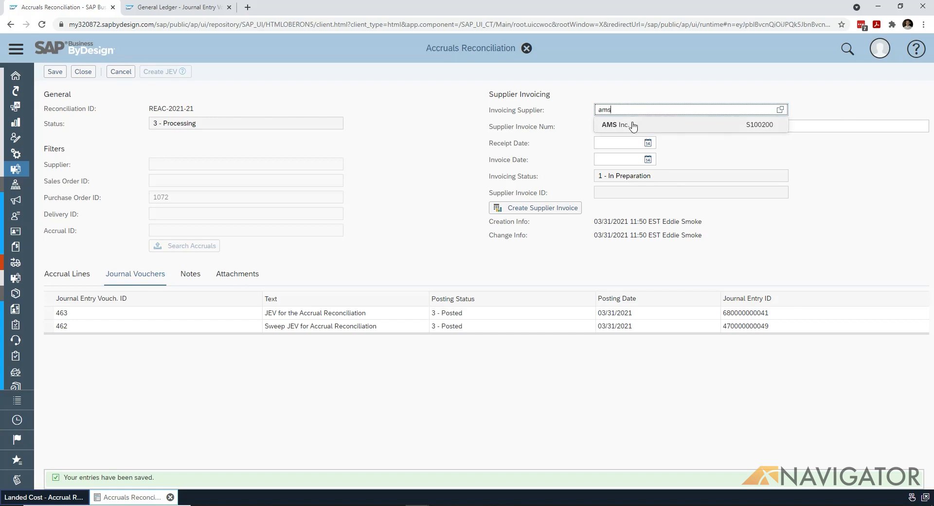
{"action": "left_click", "coordinate": [632, 124]}
{"action": "left_click", "coordinate": [635, 126]}
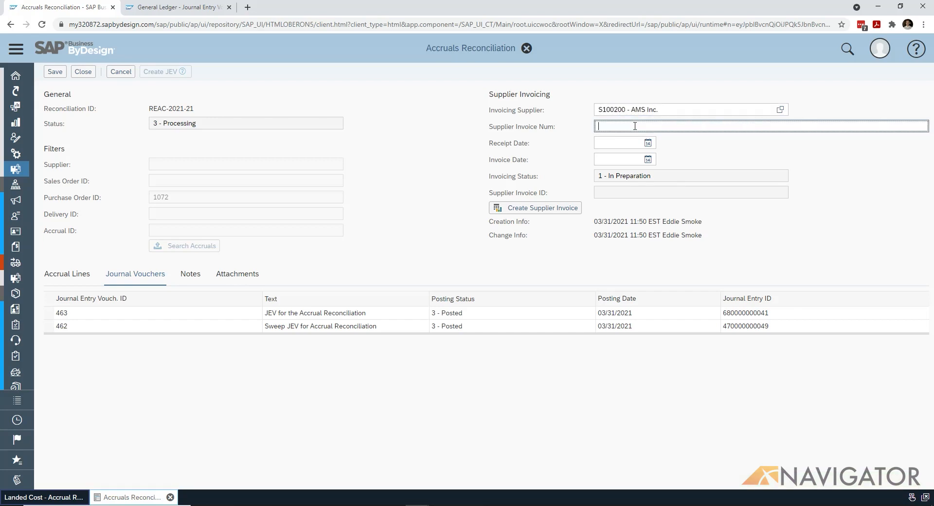
{"action": "type", "text": "987456"}
{"action": "left_click", "coordinate": [648, 143]}
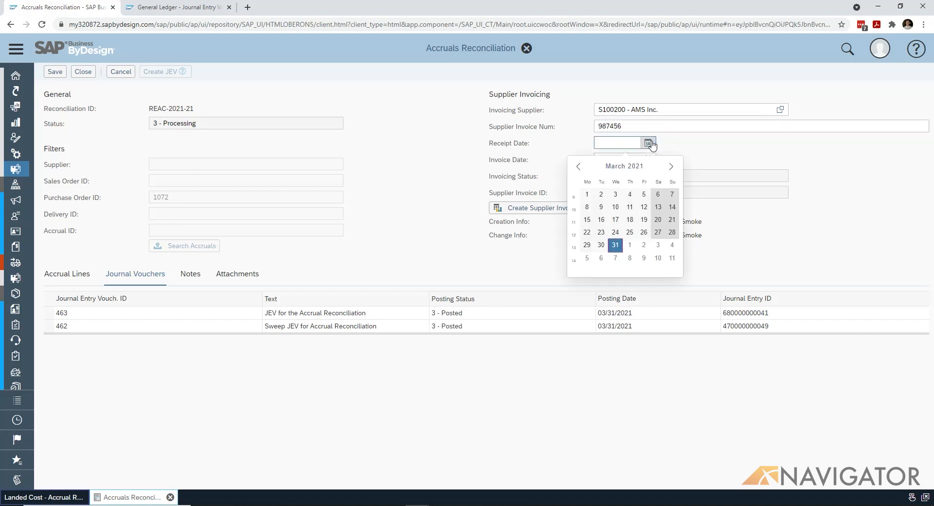
{"action": "left_click", "coordinate": [615, 246]}
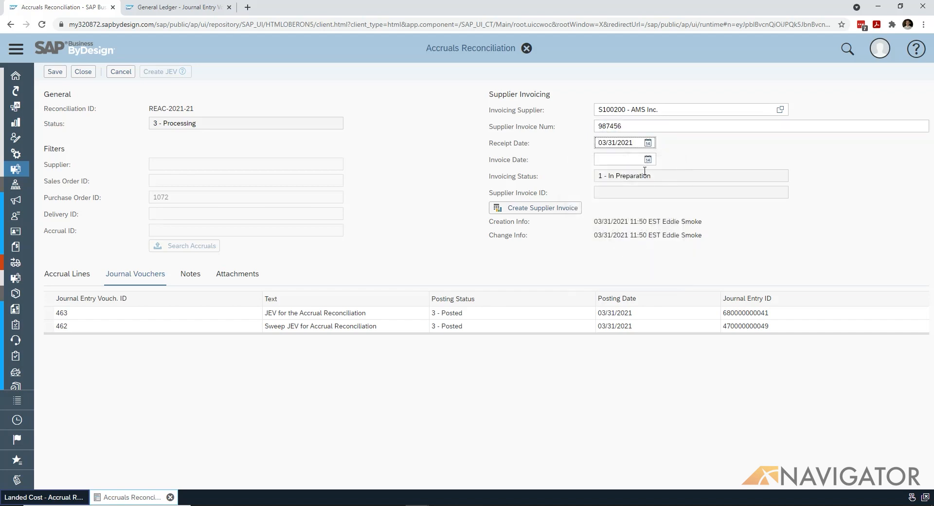
{"action": "left_click", "coordinate": [648, 159]}
{"action": "left_click", "coordinate": [615, 261]}
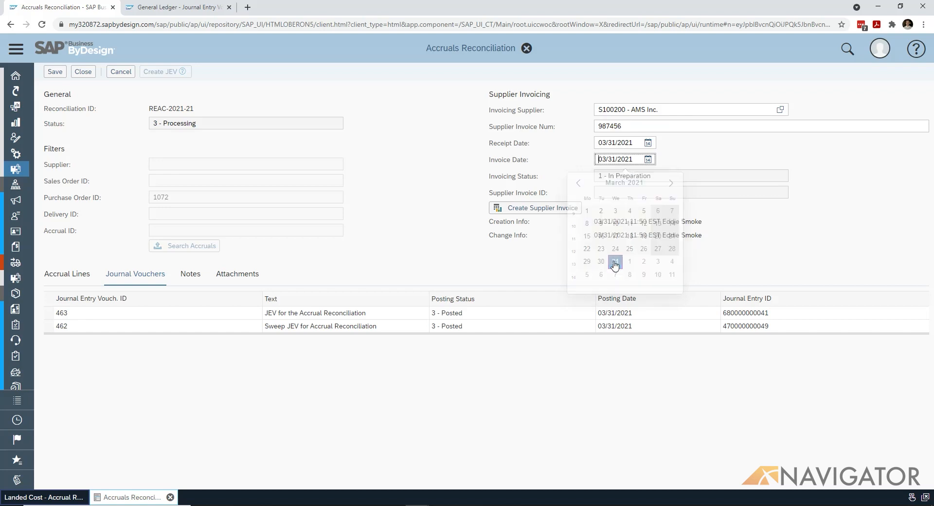
{"action": "left_click", "coordinate": [544, 208]}
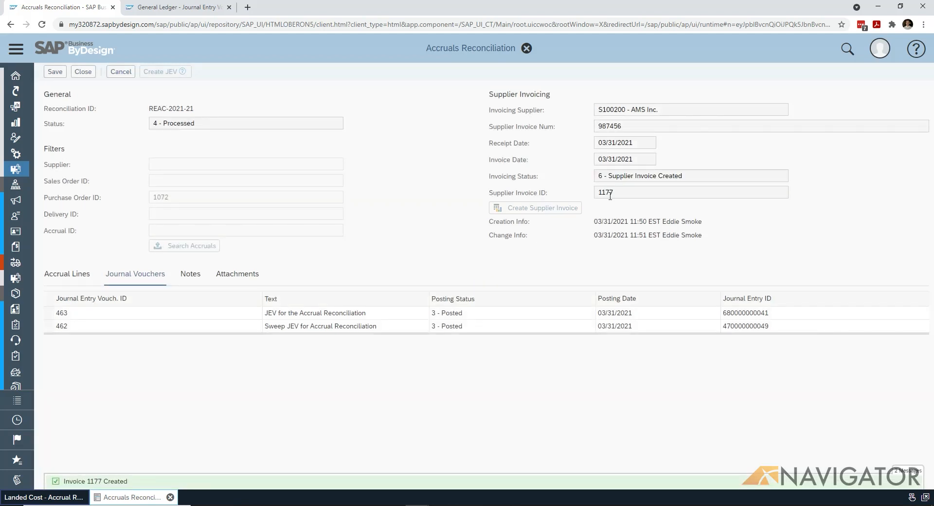
In the second session, find document 1177 among the Supplier Invoicing invoices and credit memos and open it for editing
{"action": "left_click", "coordinate": [163, 8]}
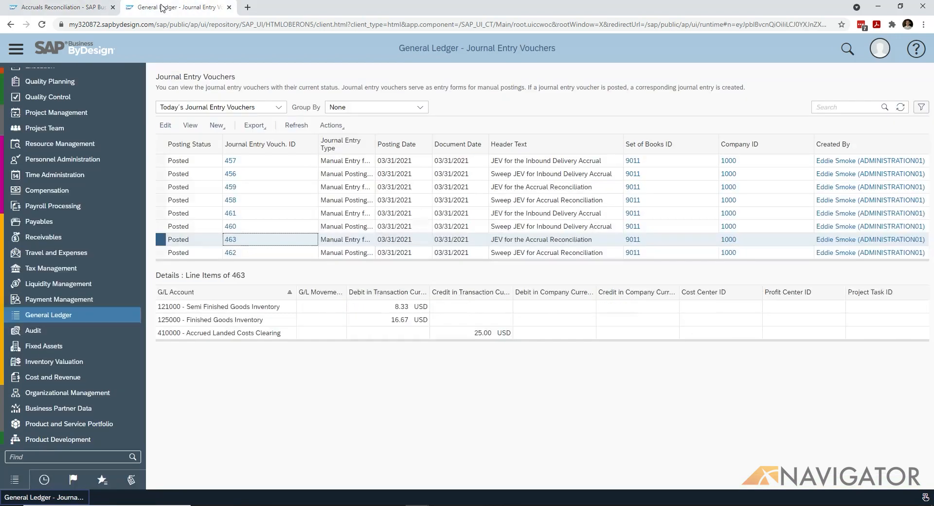
{"action": "scroll", "coordinate": [55, 285], "scroll_direction": "up", "scroll_amount": 5}
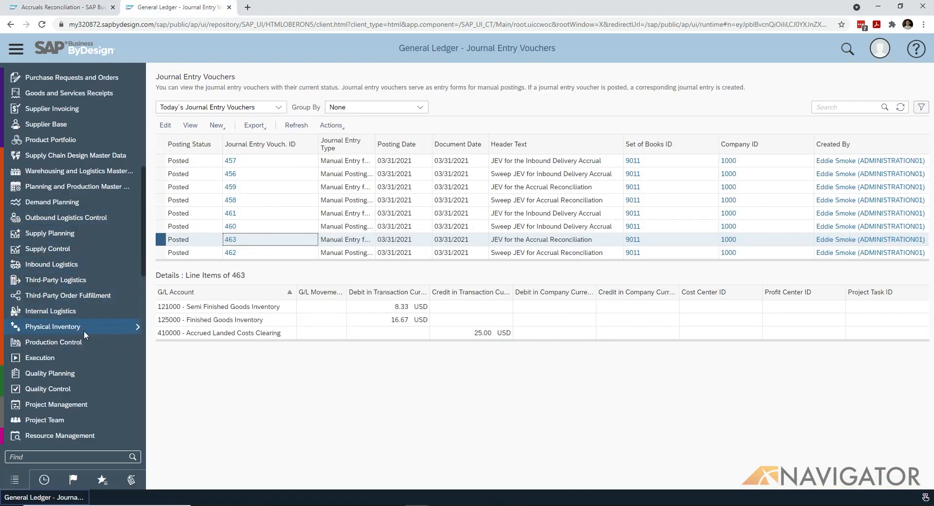
{"action": "left_click", "coordinate": [83, 108]}
{"action": "left_click", "coordinate": [194, 181]}
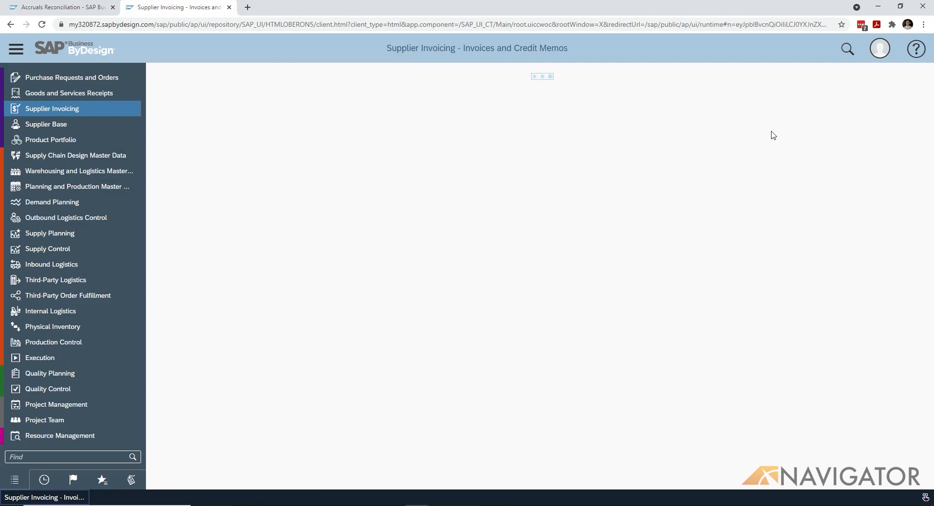
{"action": "left_click", "coordinate": [808, 95]}
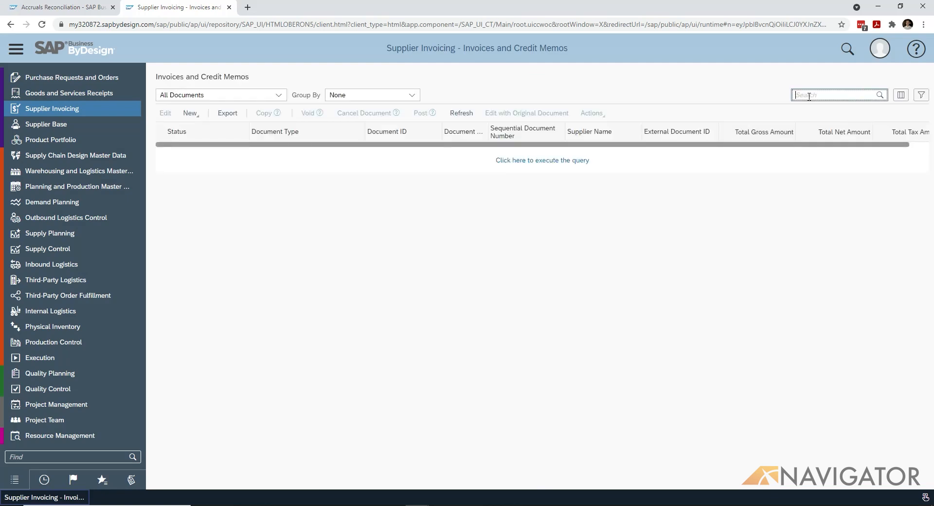
{"action": "type", "text": "1177"}
{"action": "key", "text": "Return"}
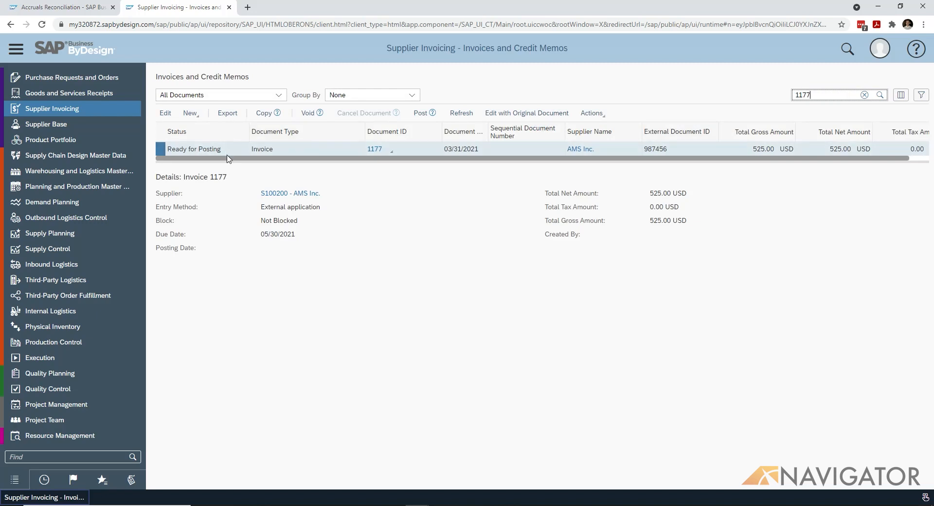
{"action": "left_click", "coordinate": [166, 113]}
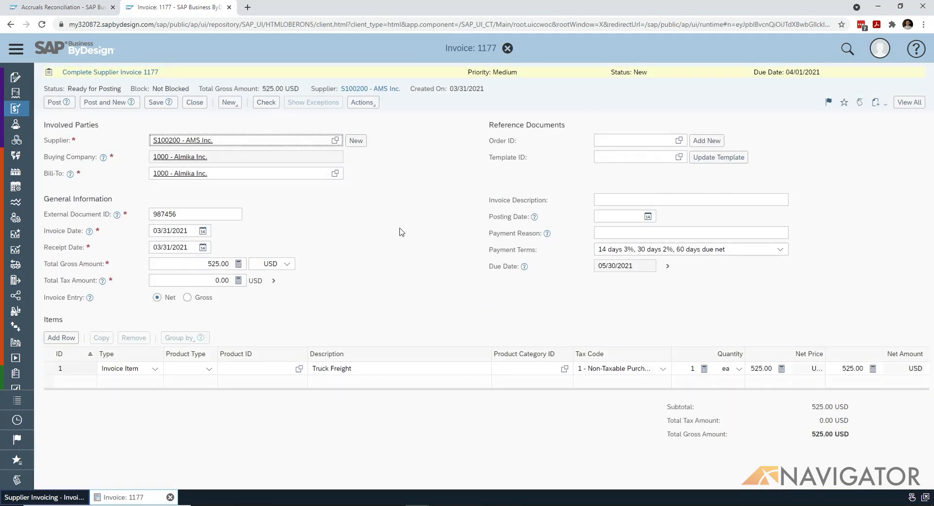
Post supplier invoice 1177 and refresh the invoice list
{"action": "left_click", "coordinate": [70, 10]}
{"action": "left_click", "coordinate": [187, 7]}
{"action": "left_click", "coordinate": [63, 106]}
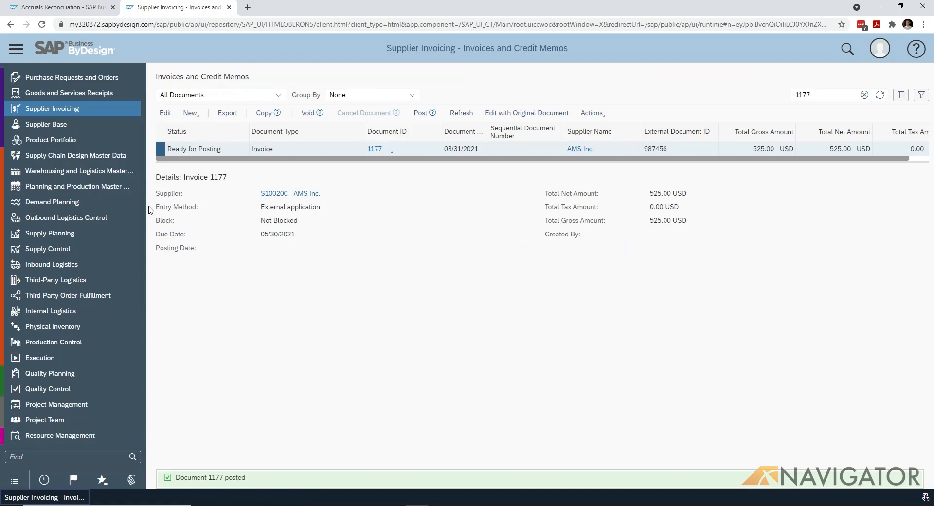
{"action": "left_click", "coordinate": [880, 95]}
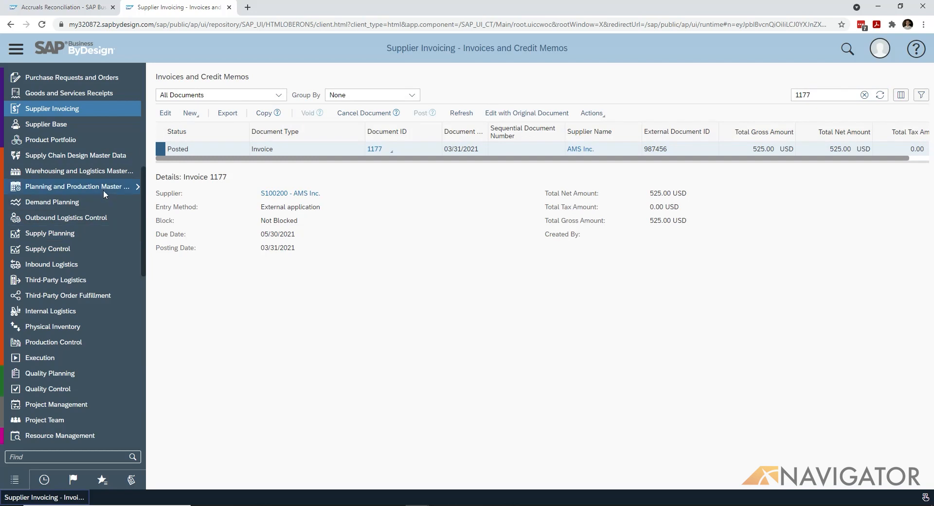
Open the General Ledger journal entries and examine the line items of the US GAAP entry for supplier invoice 1177
{"action": "scroll", "coordinate": [103, 190], "scroll_direction": "down", "scroll_amount": 5}
{"action": "mouse_move", "coordinate": [76, 267]}
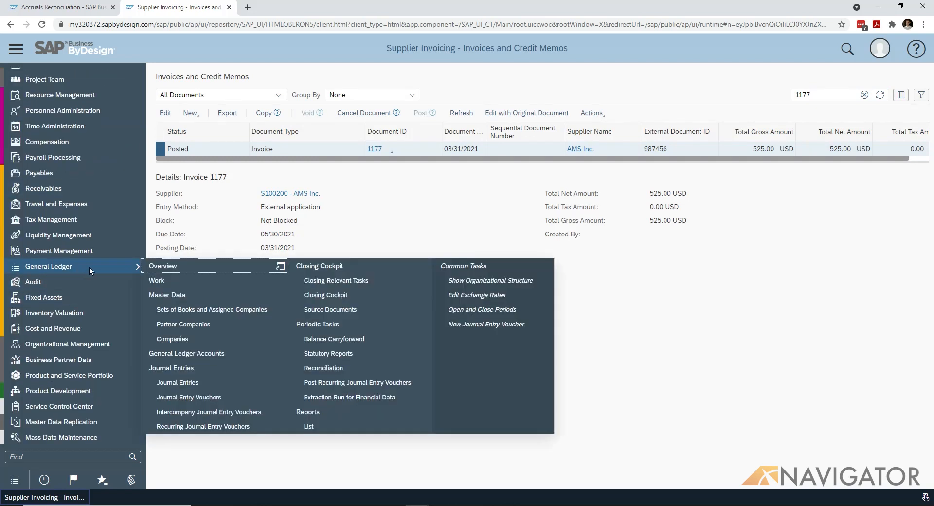
{"action": "left_click", "coordinate": [191, 367]}
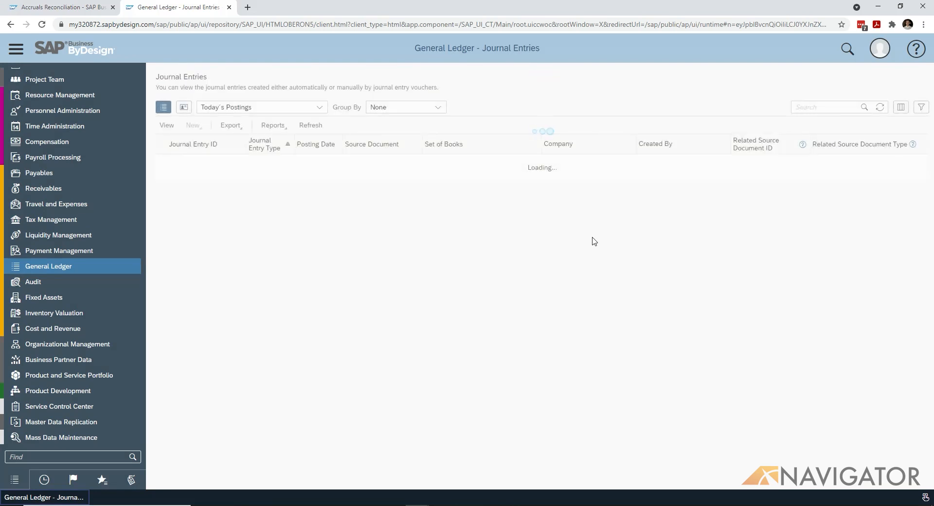
{"action": "scroll", "coordinate": [810, 262], "scroll_direction": "down", "scroll_amount": 6}
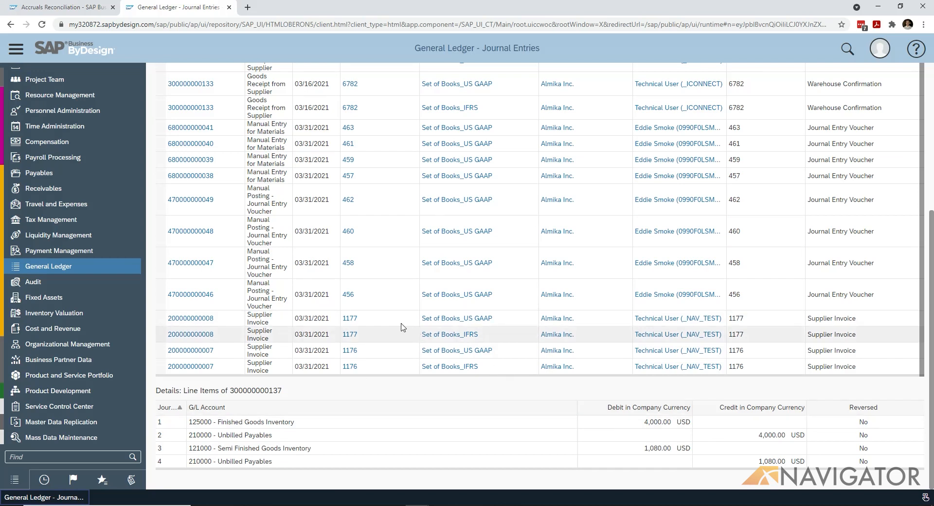
{"action": "left_click", "coordinate": [369, 318]}
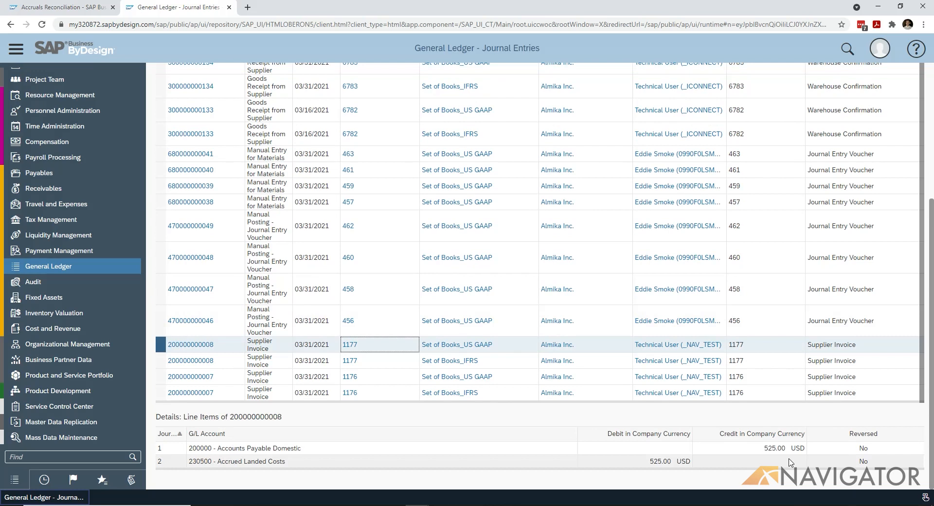